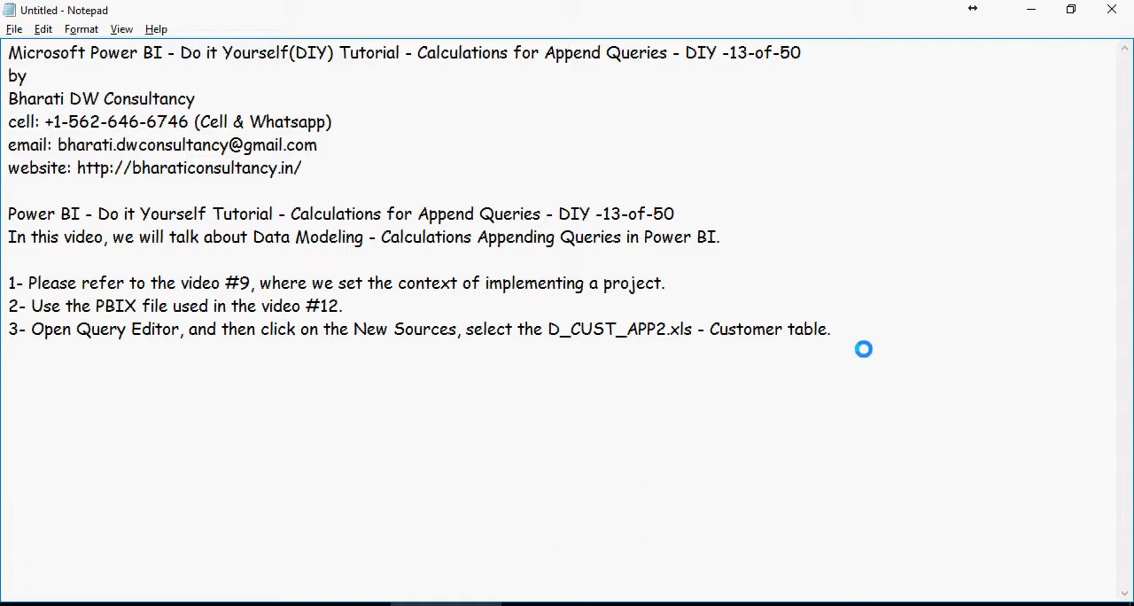
- Add a fourth note stating the goal of creating a Union between D_CUST2 (D_CUST_APP2.xls) and the existing D_CUST table
text(4- The goal is to create a Union between D_CUST2 (D_CUST_APP2.xls) and the existing D_CUST table.)
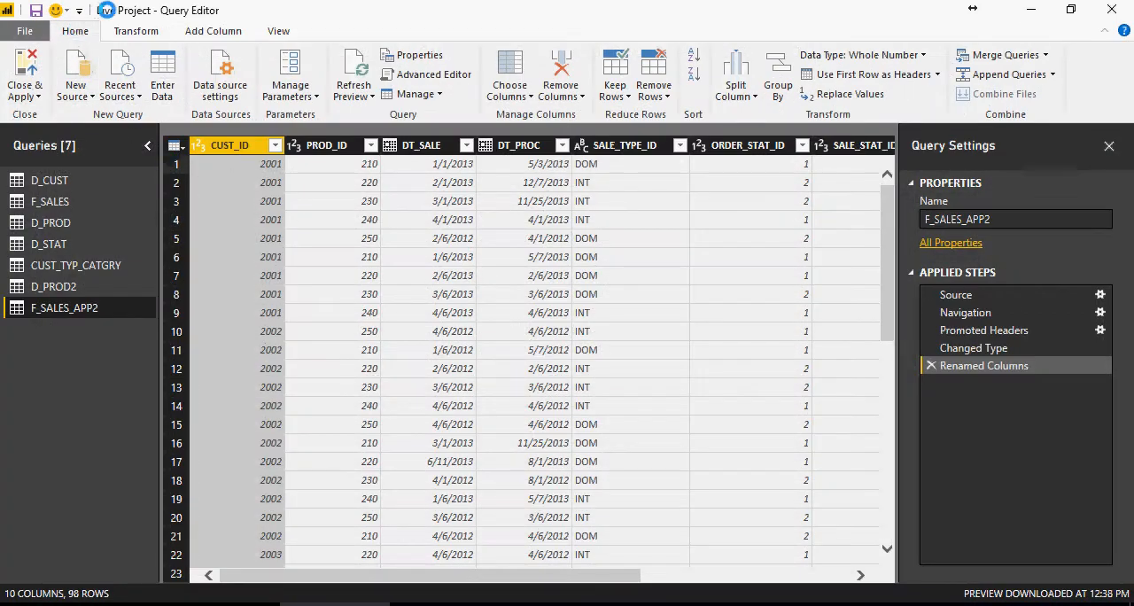
- In the Power BI Query Editor, import the D_CUST2 table from the Excel file D_CUST_APP2.xls as a new query
click(76, 95)
click(111, 142)
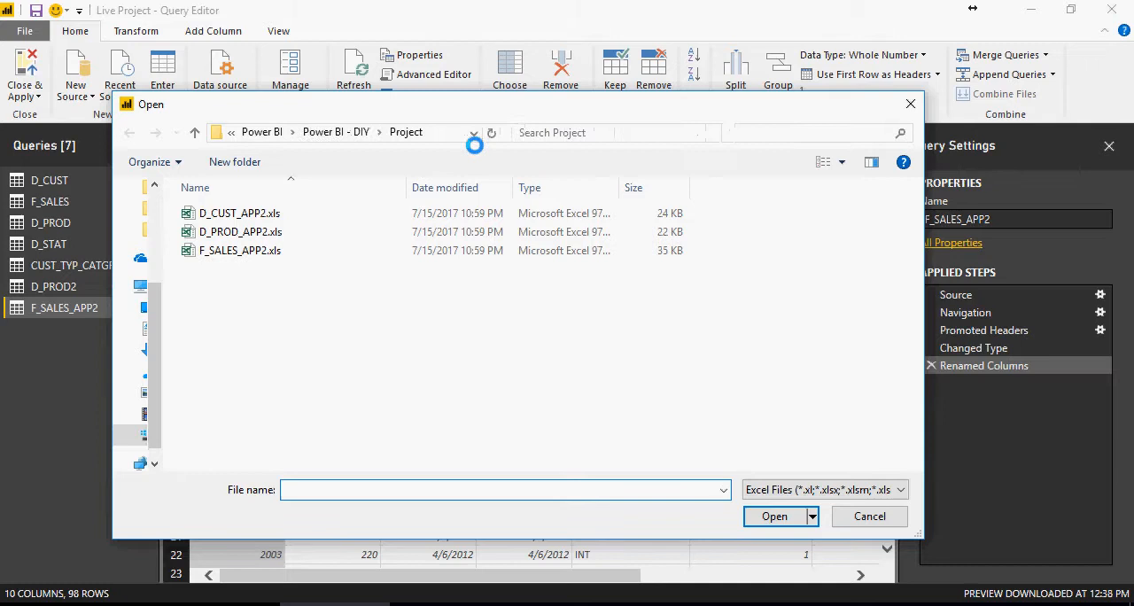
click(266, 215)
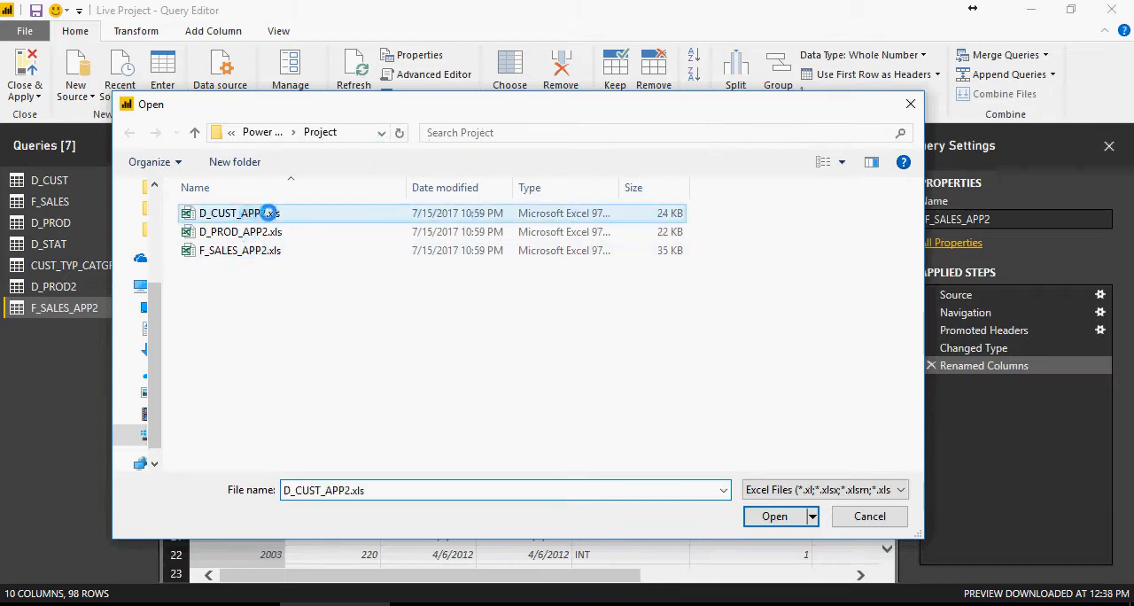
click(760, 517)
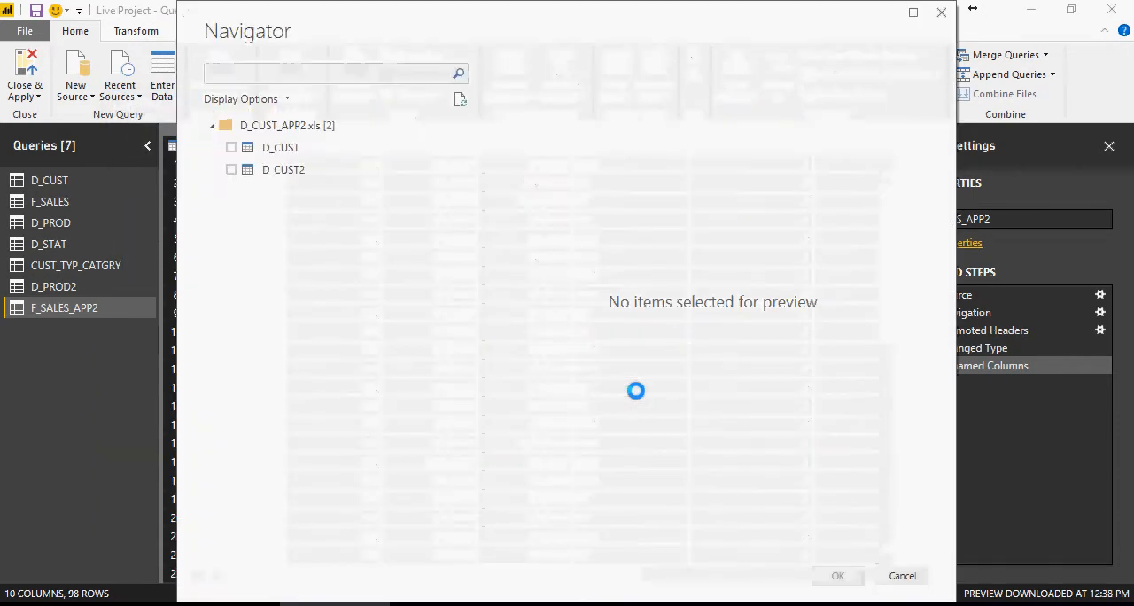
click(231, 171)
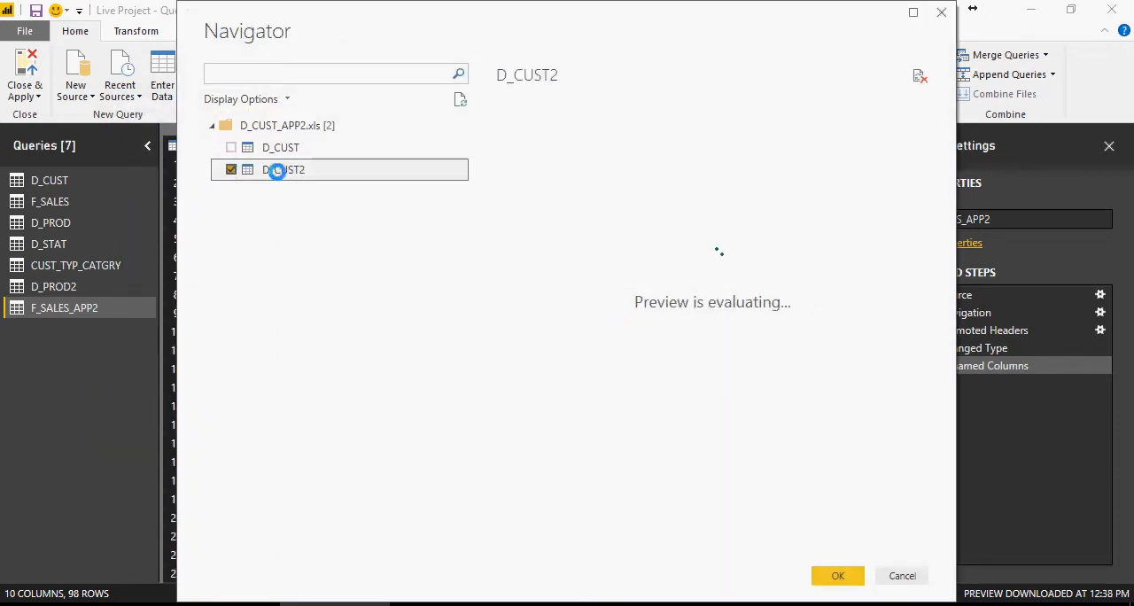
click(842, 576)
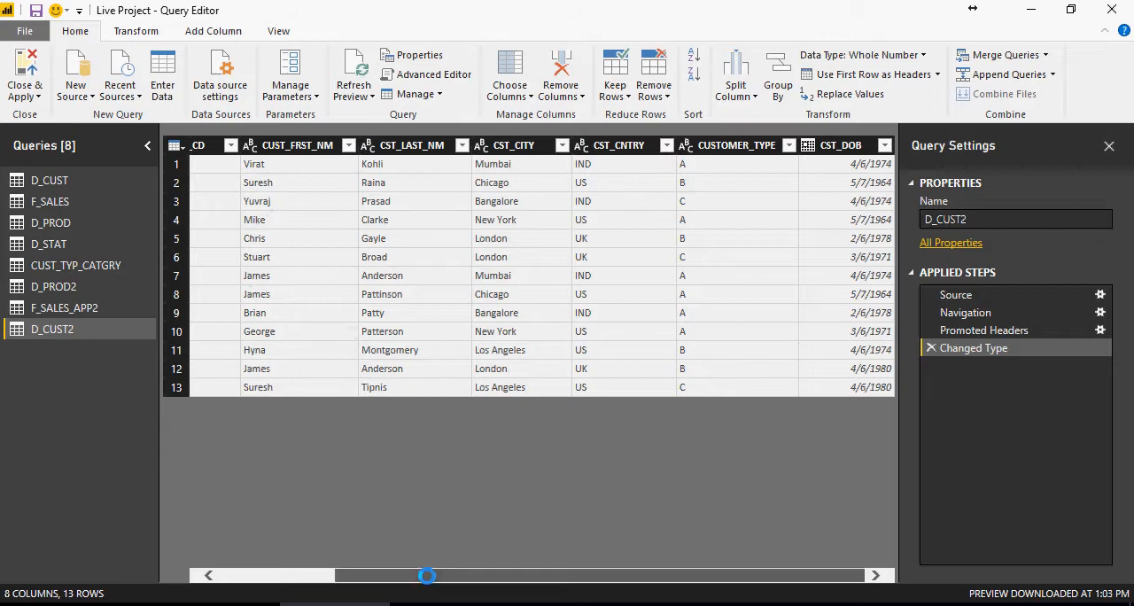
- Check the ID column name in the D_CUST query, and rename CUSTOMER_ID in D_CUST2 to CUST_ID to match
drag(431, 574, 319, 576)
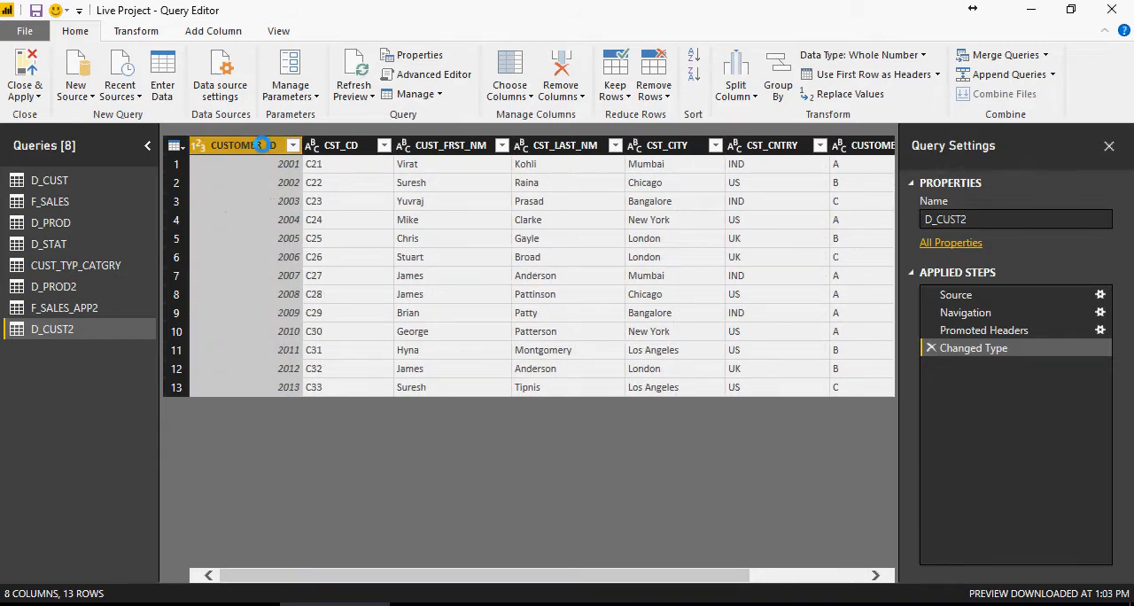
click(55, 180)
click(206, 151)
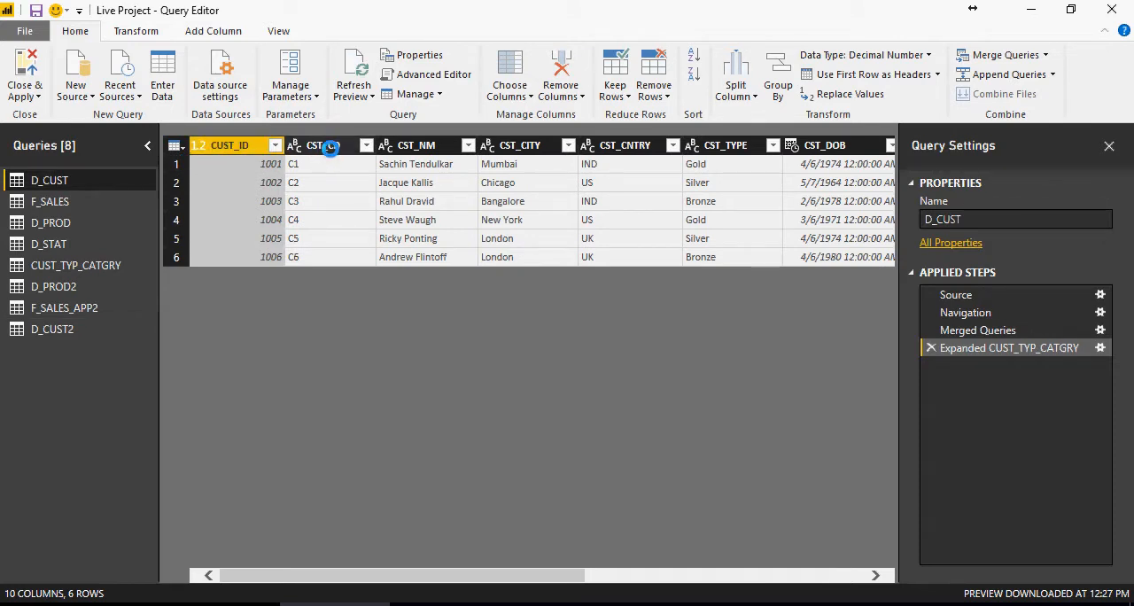
click(74, 326)
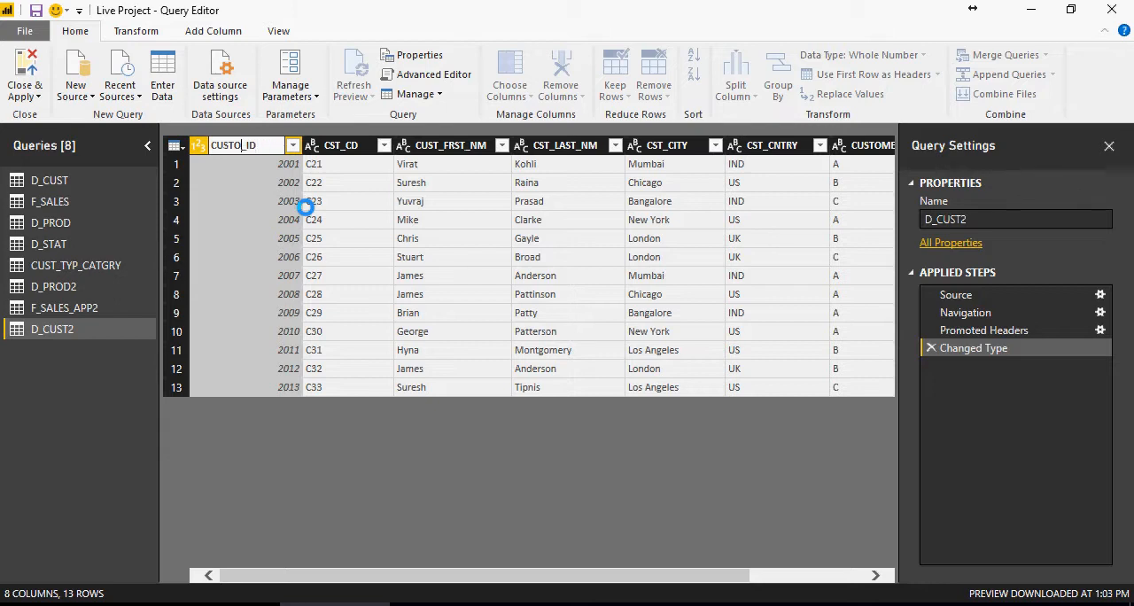
key(Return)
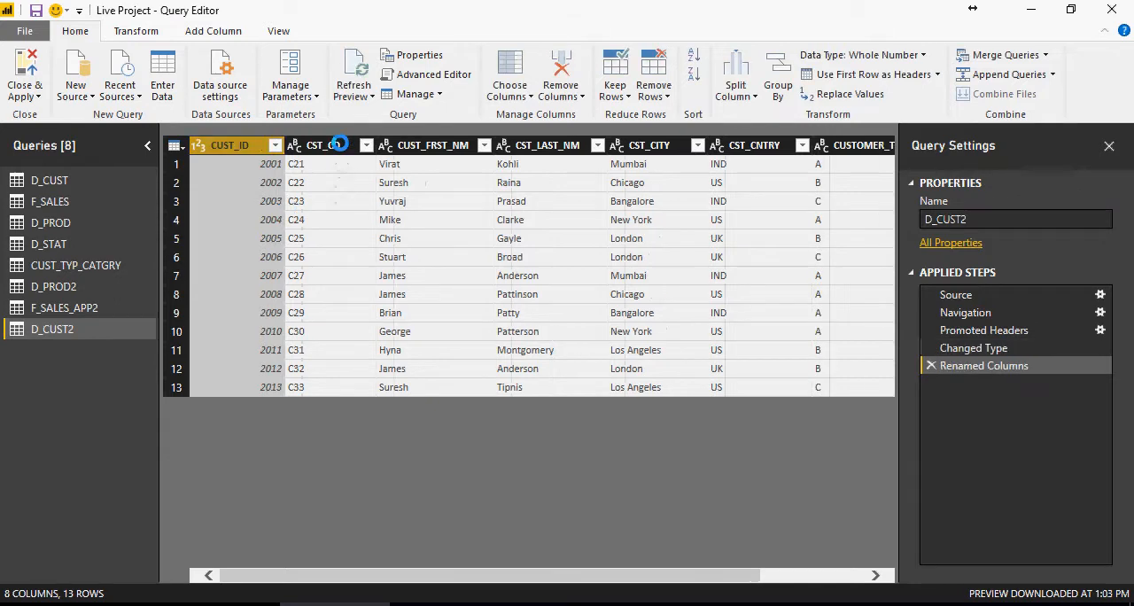
- Check the name column in D_CUST, and select the CUST_FRST_NM and CST_LAST_NM columns in D_CUST2
click(97, 180)
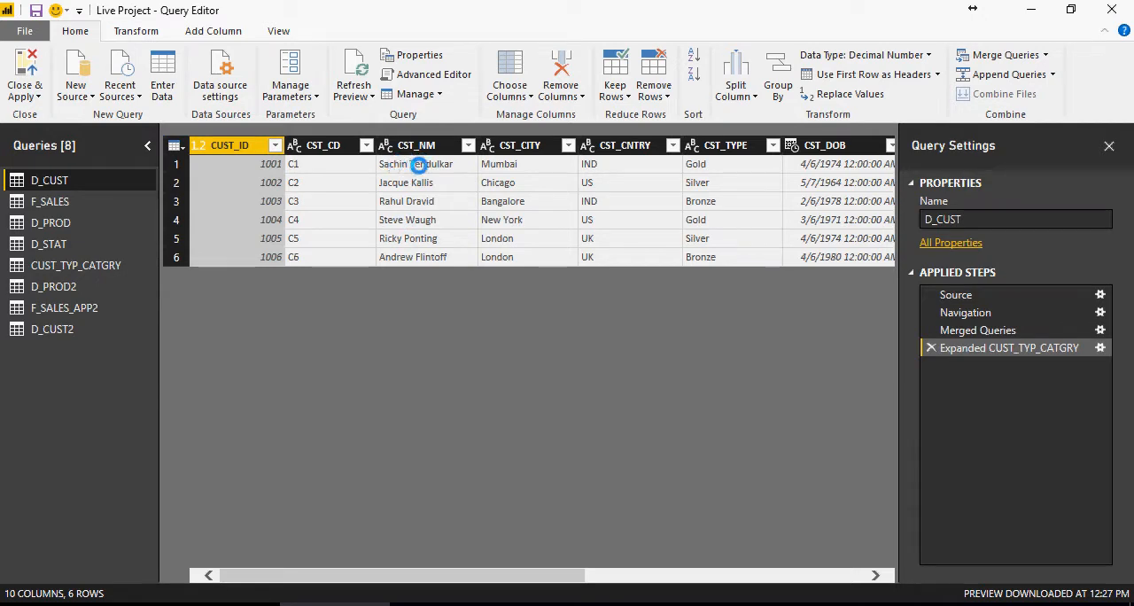
click(78, 333)
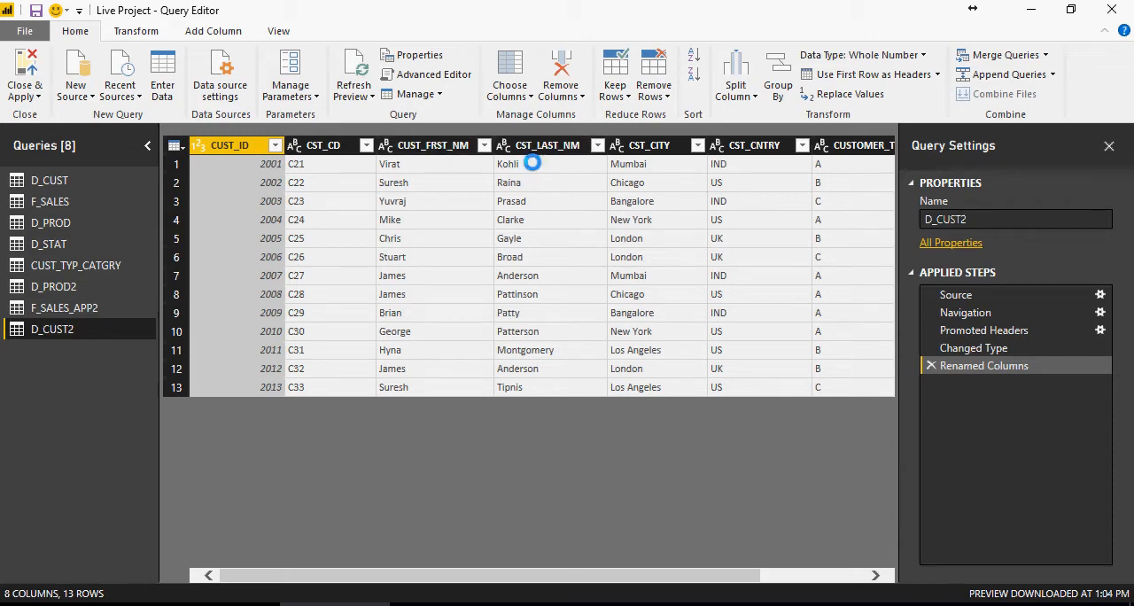
click(434, 145)
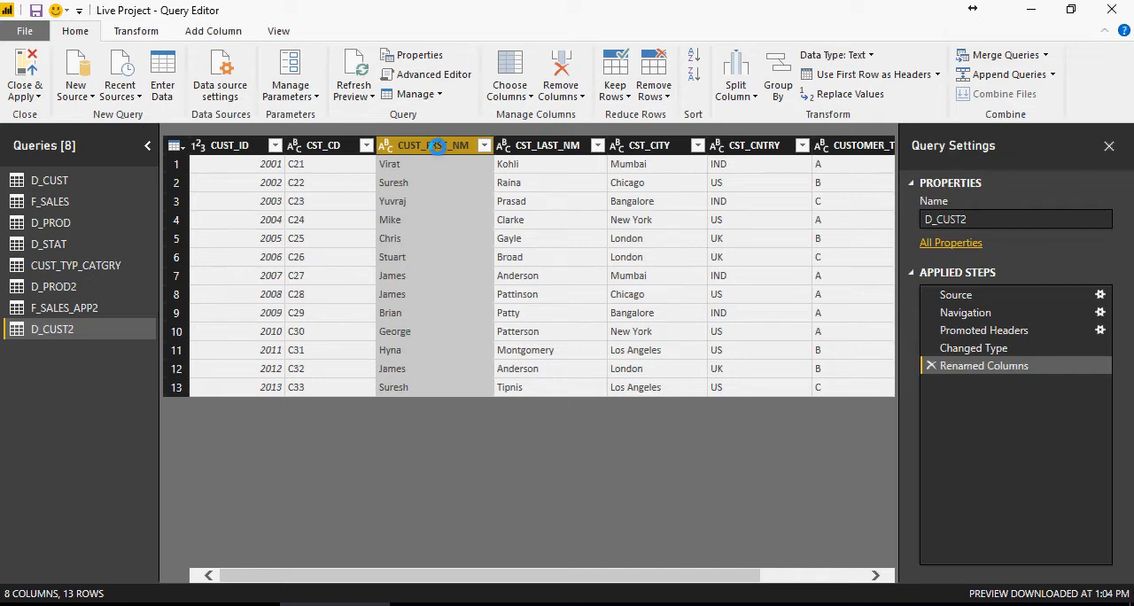
ctrl+click(551, 145)
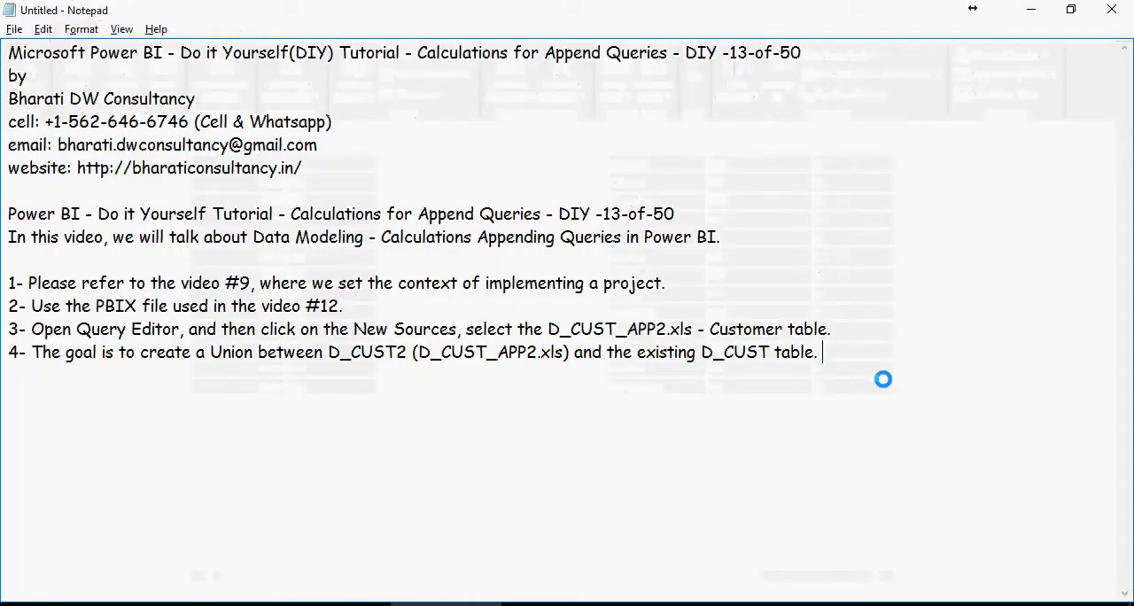
- In Notepad, add notes 5 and 6 about matching column names and merging CUST_FRST_NM and CST_LAST_NM into CST_NM
key(Return)
text(5- Make sure that the column names are matching; rename the columns if necessary - CUSTOMER_ID to CUST_ID and so on.)
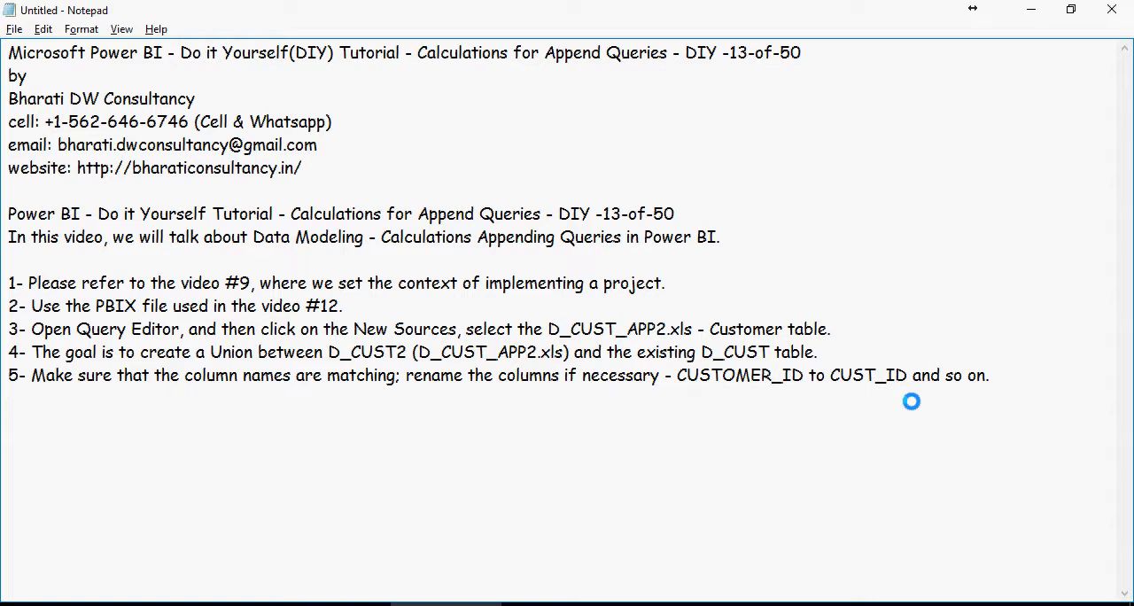
text(6- Goto Add Column Menu and click on Merge Columns - CST_NM from [CUST_FRST_NM]  and  [CST_LAST_NM])
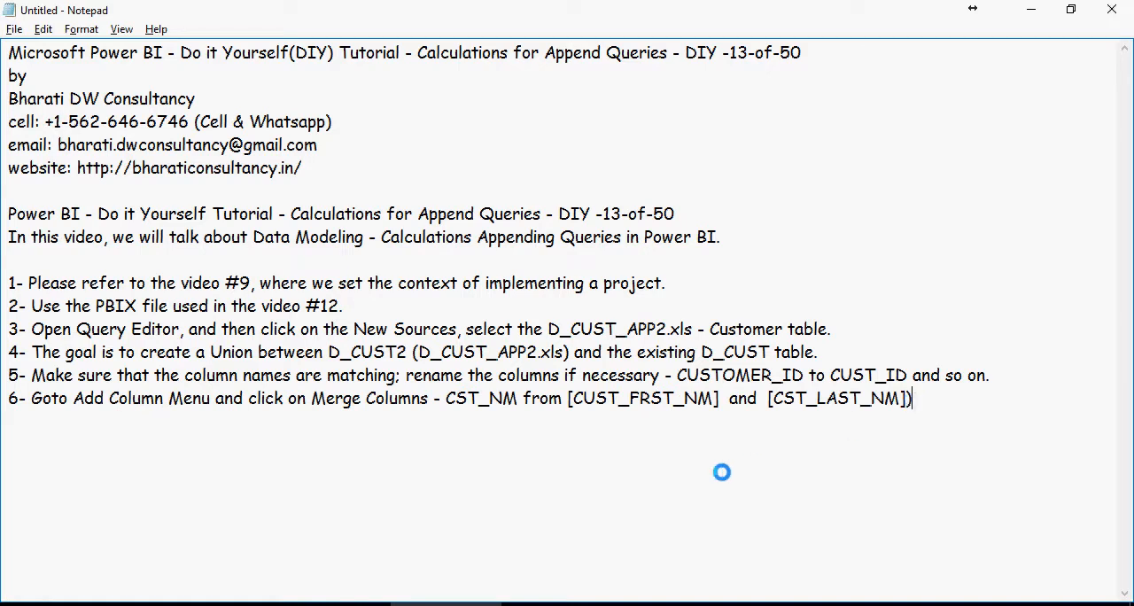
- Back in the Query Editor, add a merged column named CST_NM from CUST_FRST_NM and CST_LAST_NM with a Space separator
click(362, 605)
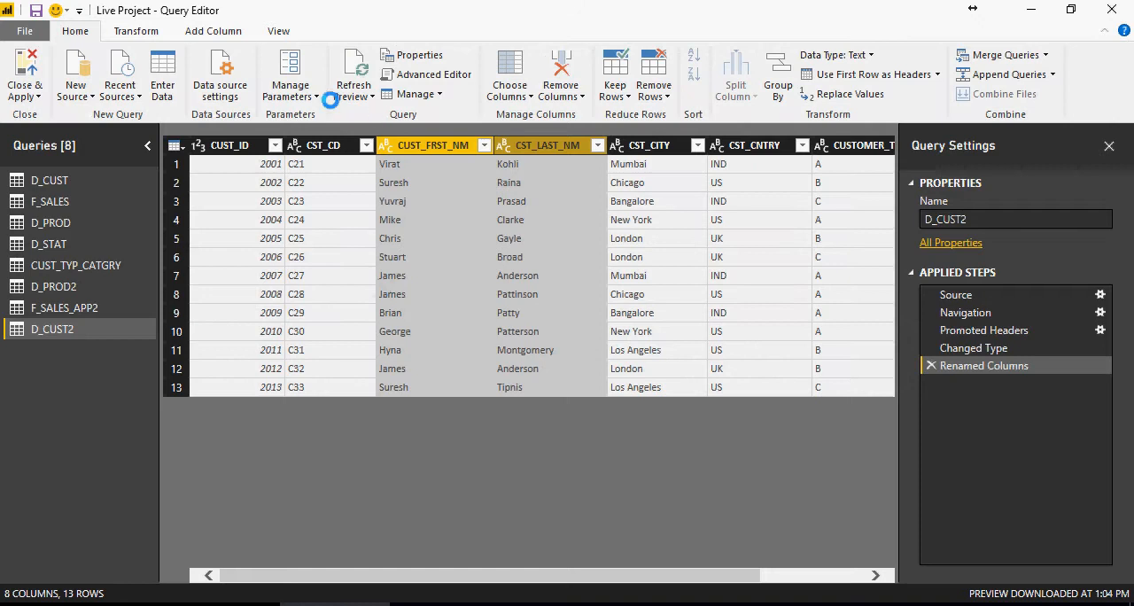
click(220, 32)
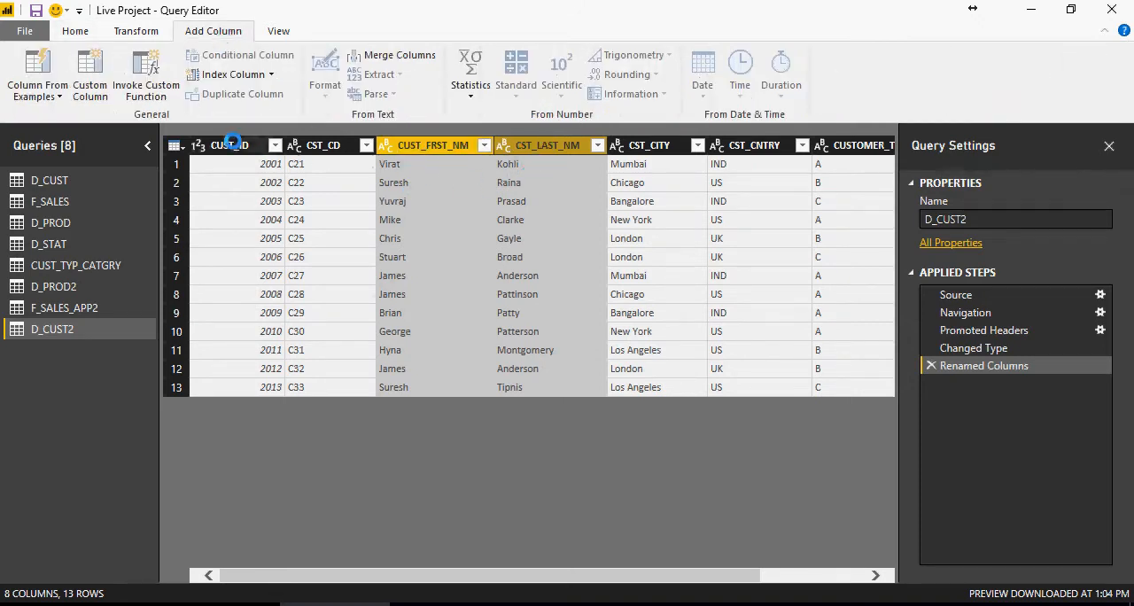
click(398, 55)
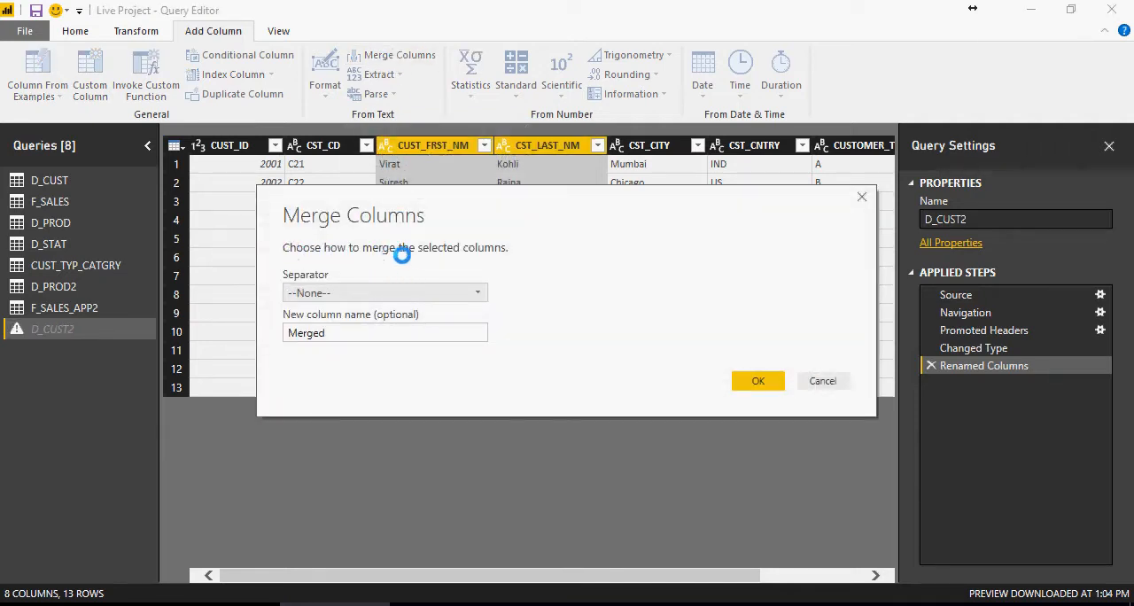
click(474, 292)
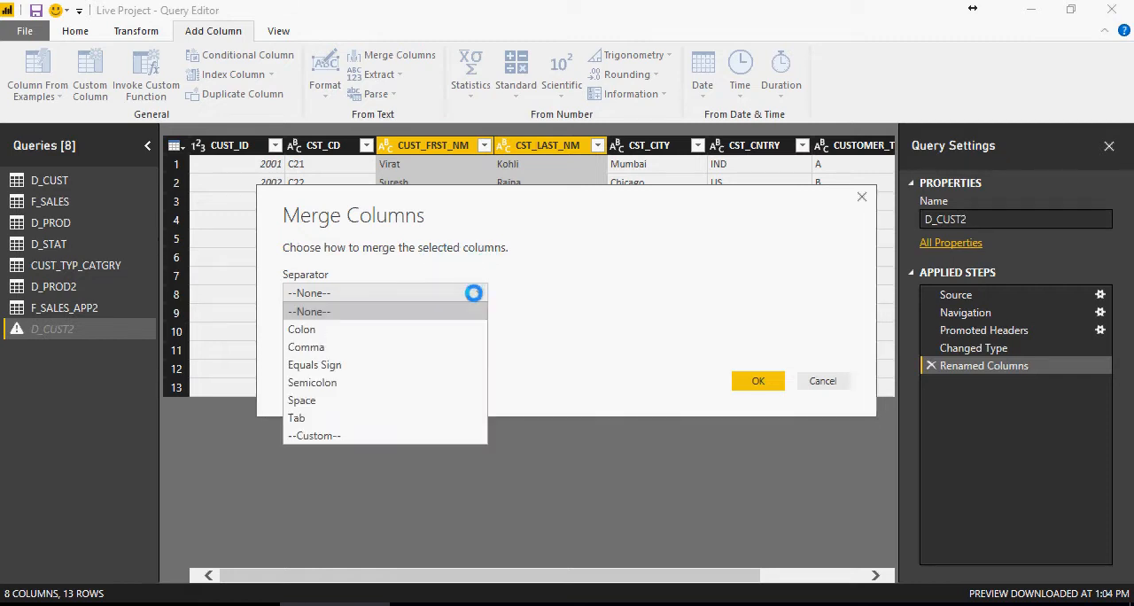
click(415, 400)
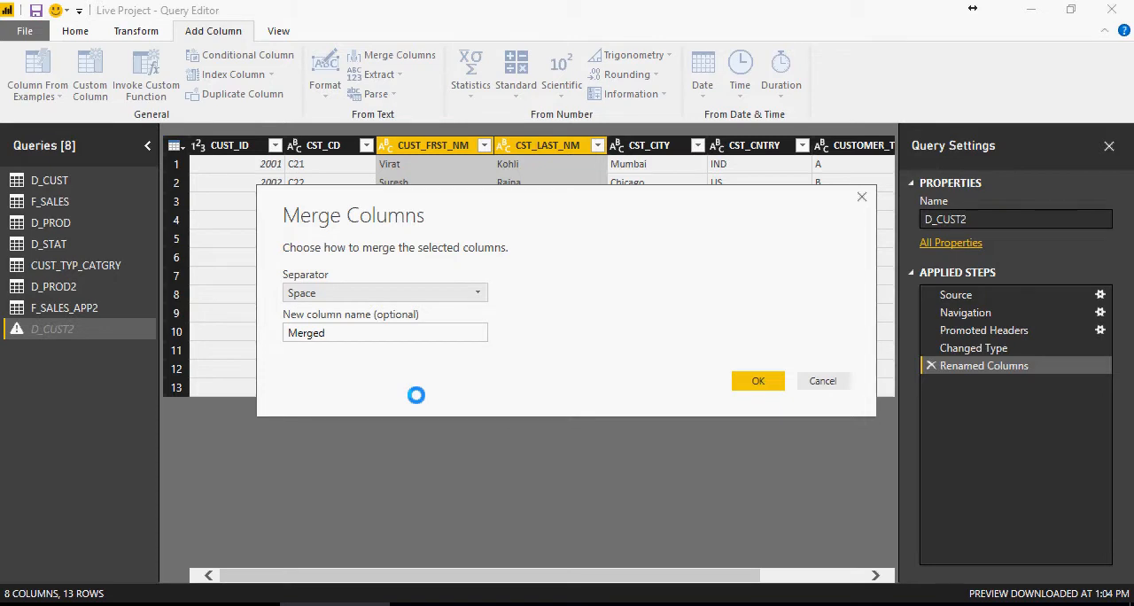
drag(342, 335, 274, 319)
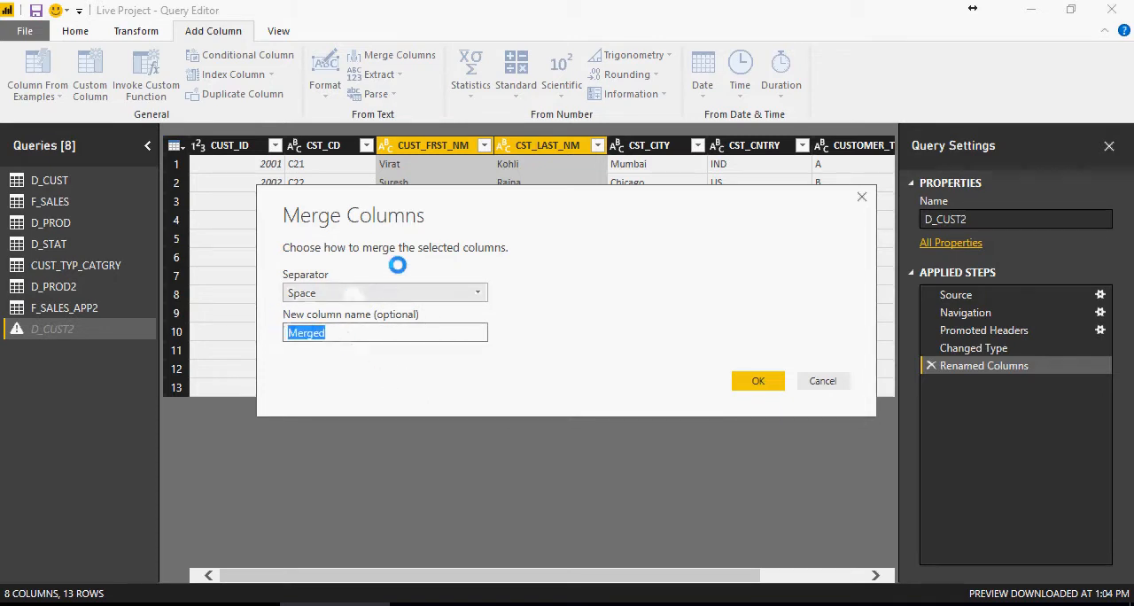
text(CST_NM)
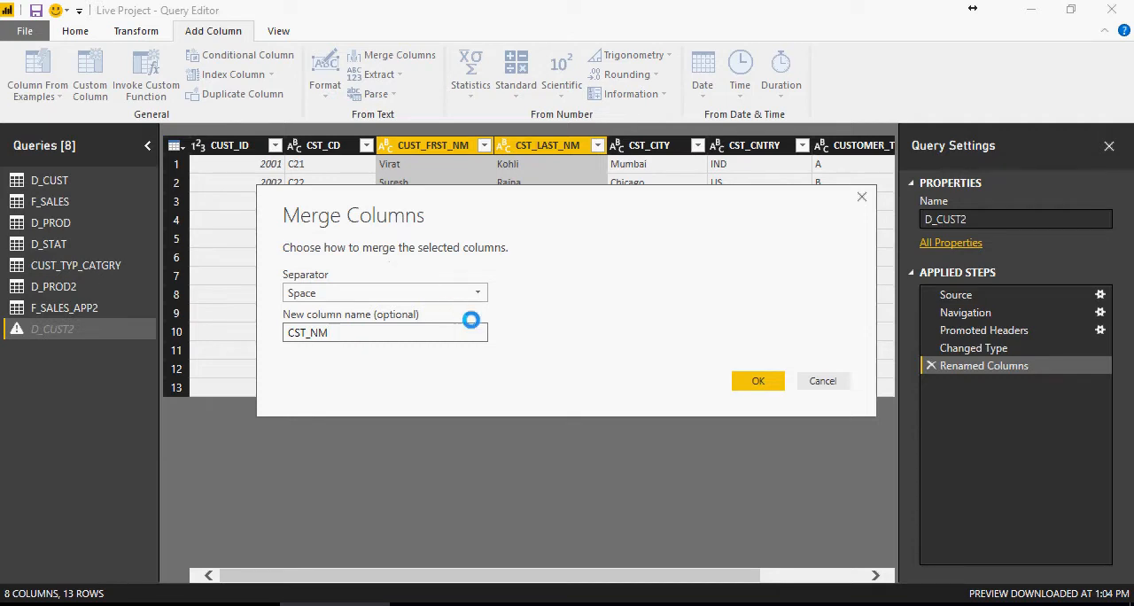
click(748, 379)
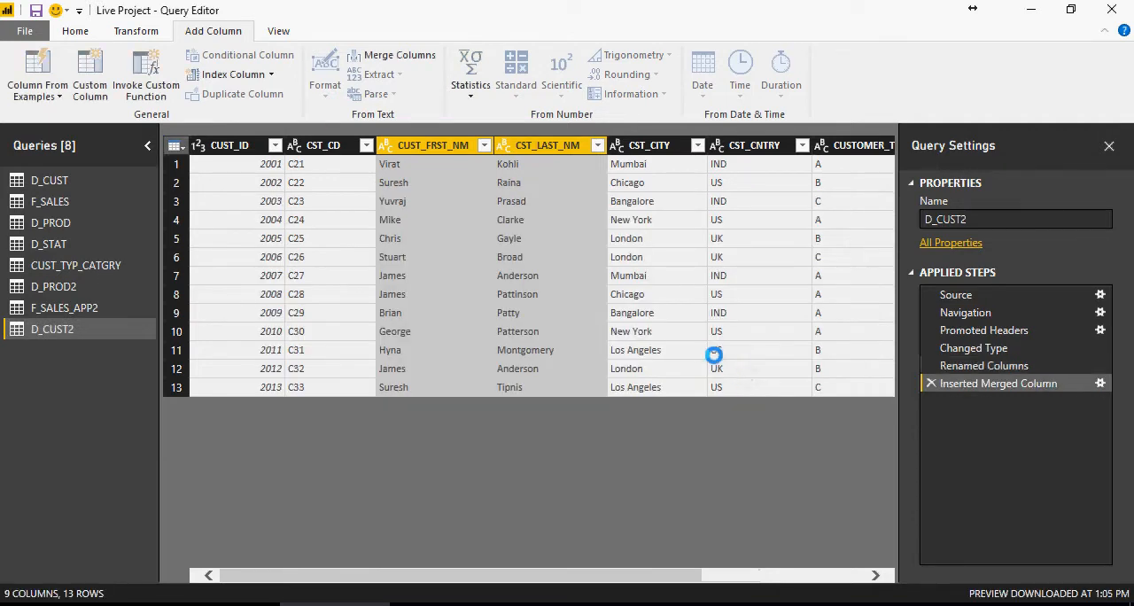
- Move the CST_NM column in D_CUST2 to sit between CST_LAST_NM and CST_CITY
drag(653, 575, 804, 573)
drag(822, 146, 413, 162)
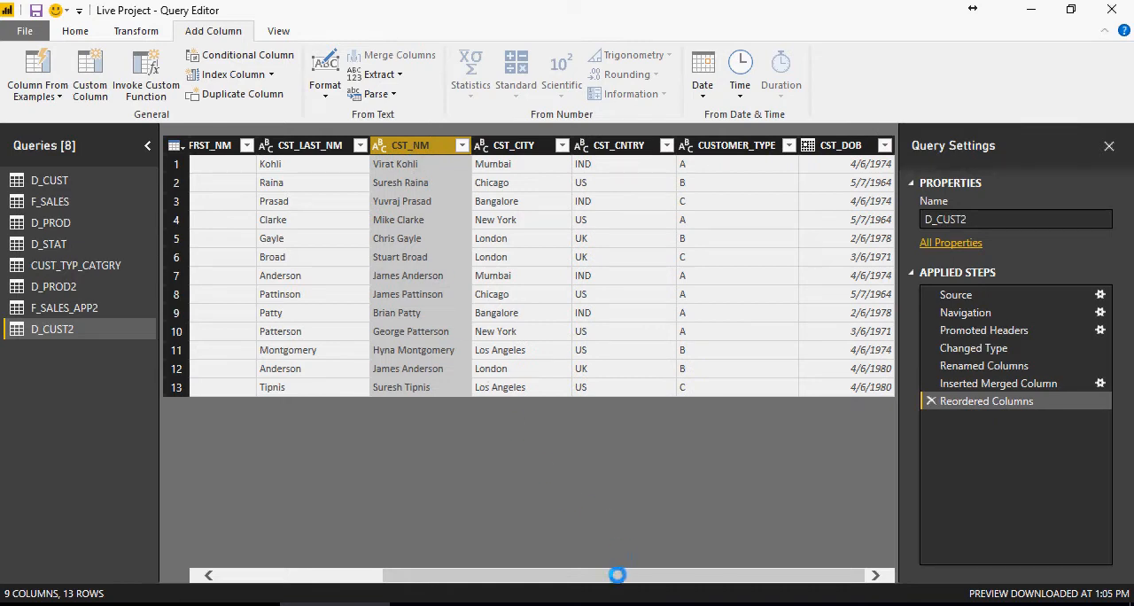
- Check the type column name in D_CUST, and rename CUSTOMER_TYPE in D_CUST2 to CST_TYPE
click(73, 179)
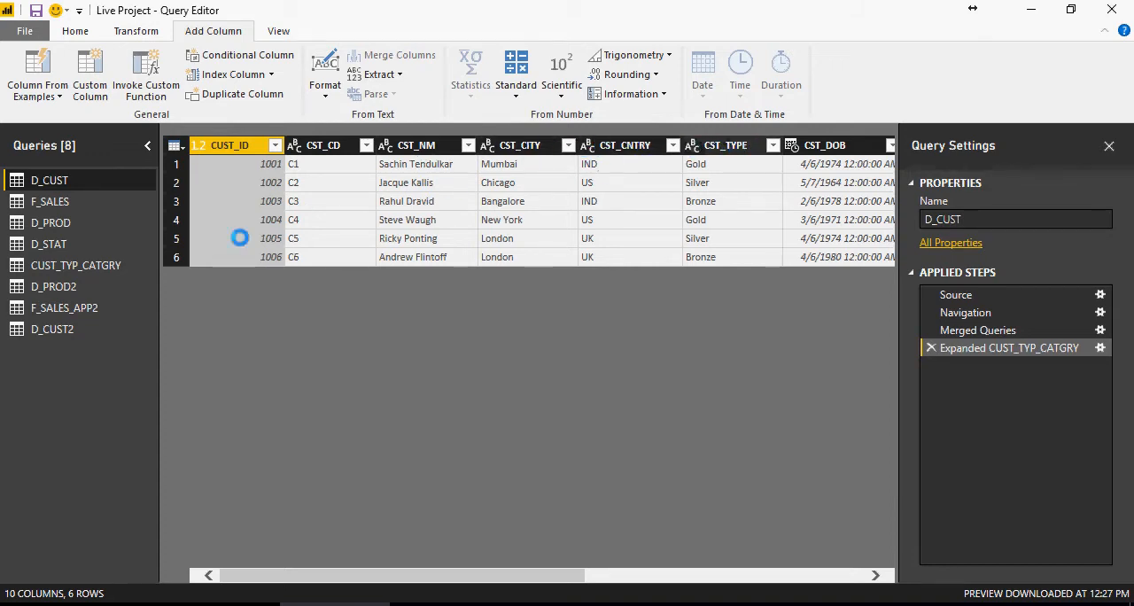
click(63, 329)
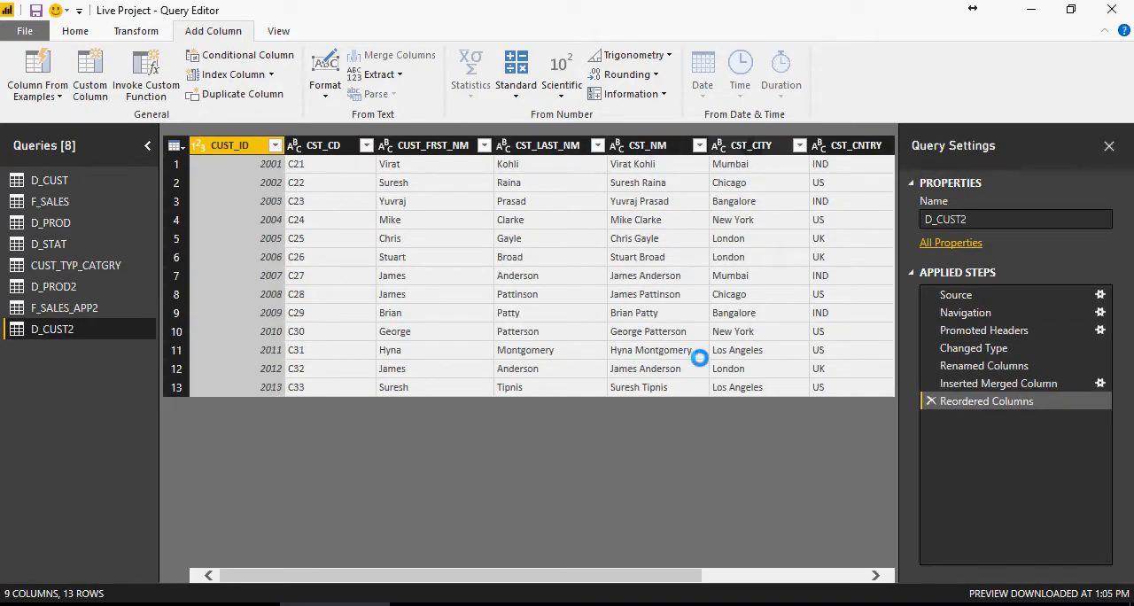
drag(671, 575, 846, 580)
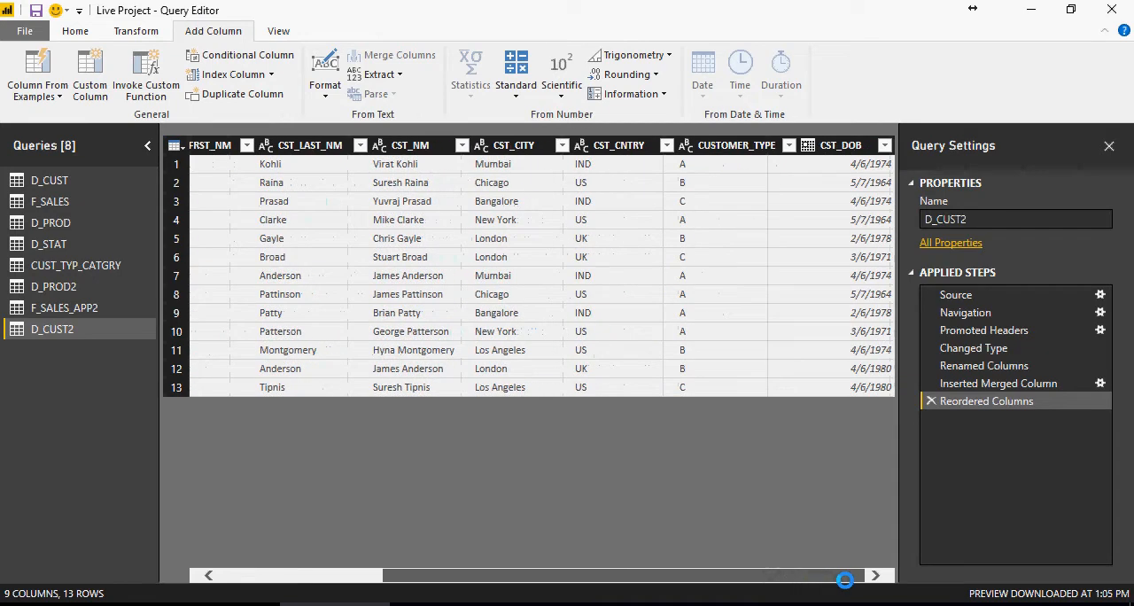
double_click(742, 146)
click(749, 145)
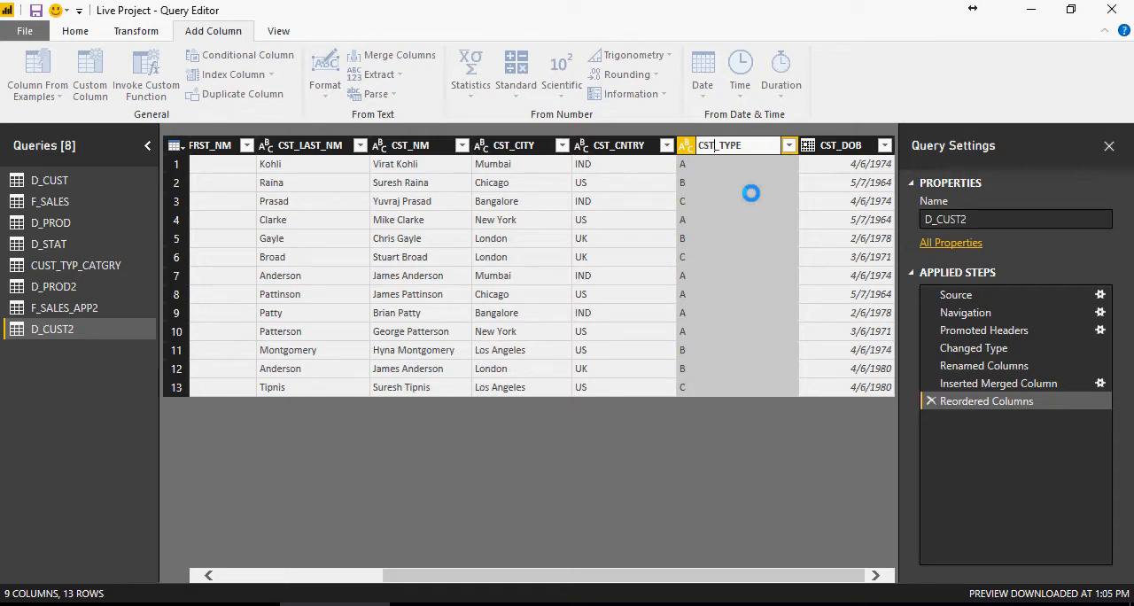
key(Return)
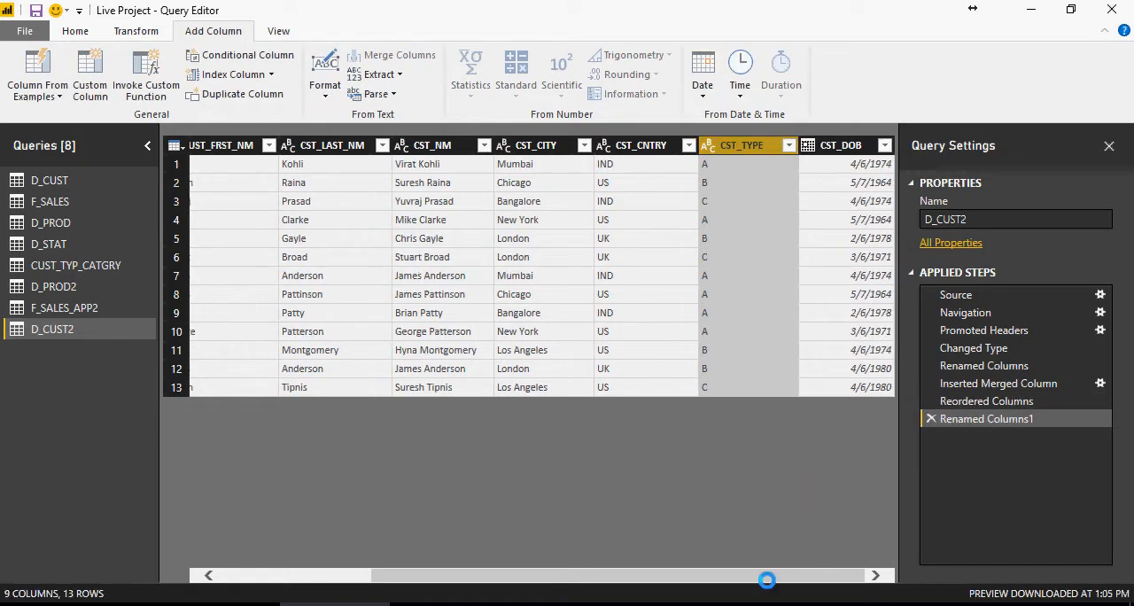
right_click(838, 182)
click(806, 423)
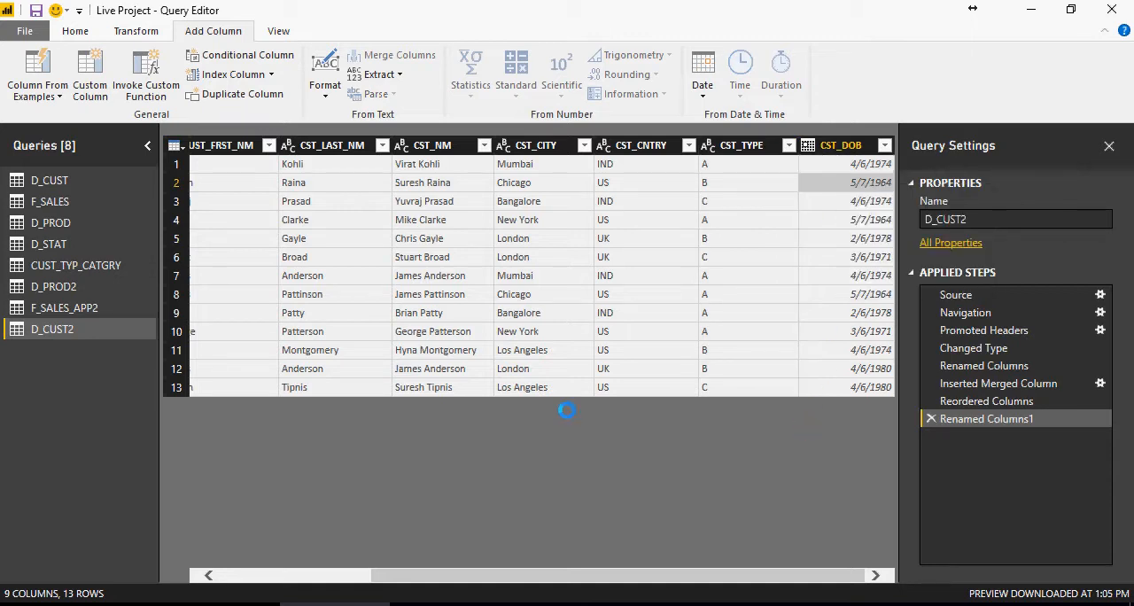
drag(584, 575, 644, 585)
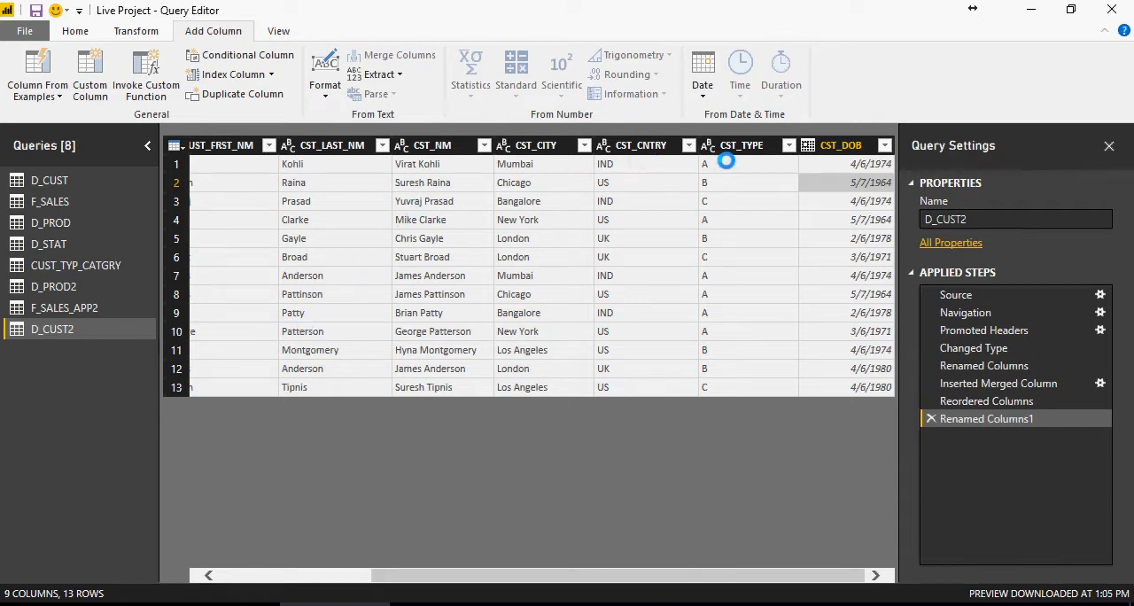
- Compare the columns and customer type values of the D_CUST query with those of D_CUST2
click(76, 177)
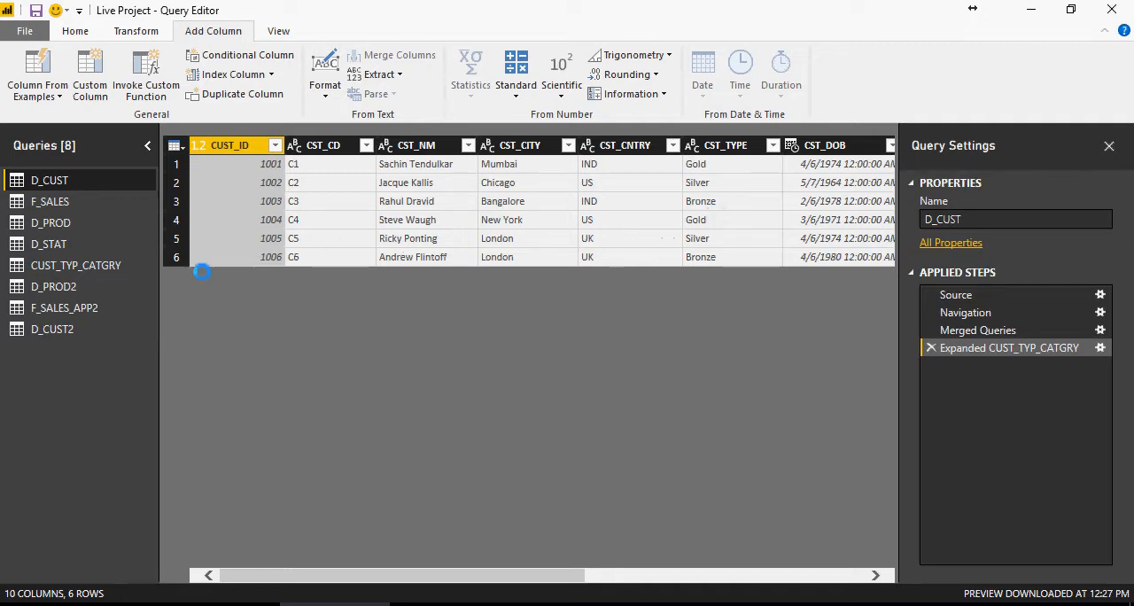
click(51, 330)
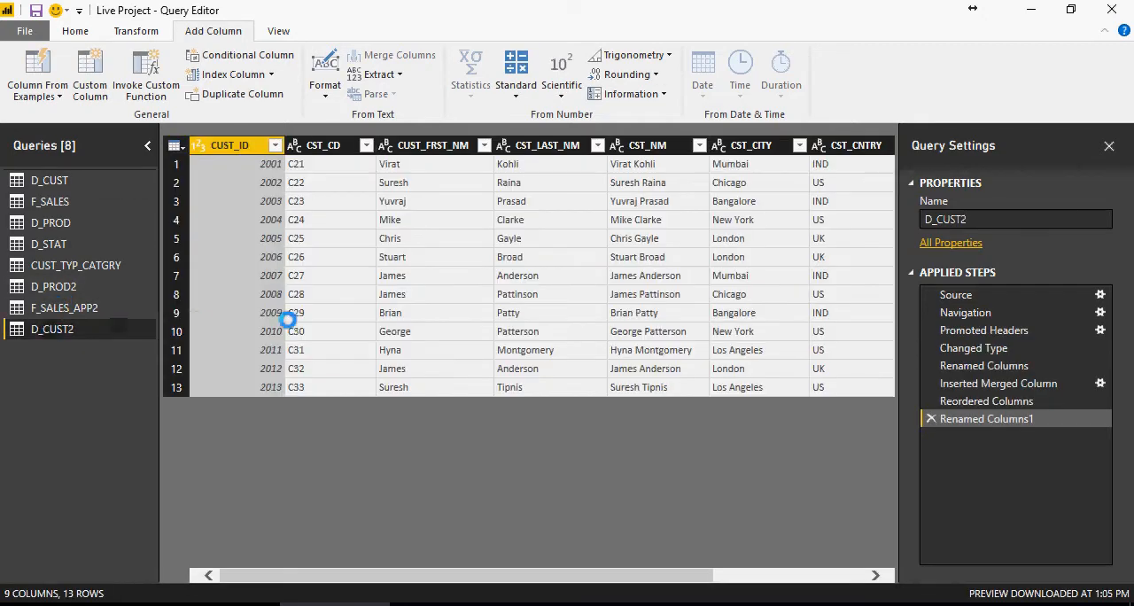
drag(630, 571, 797, 572)
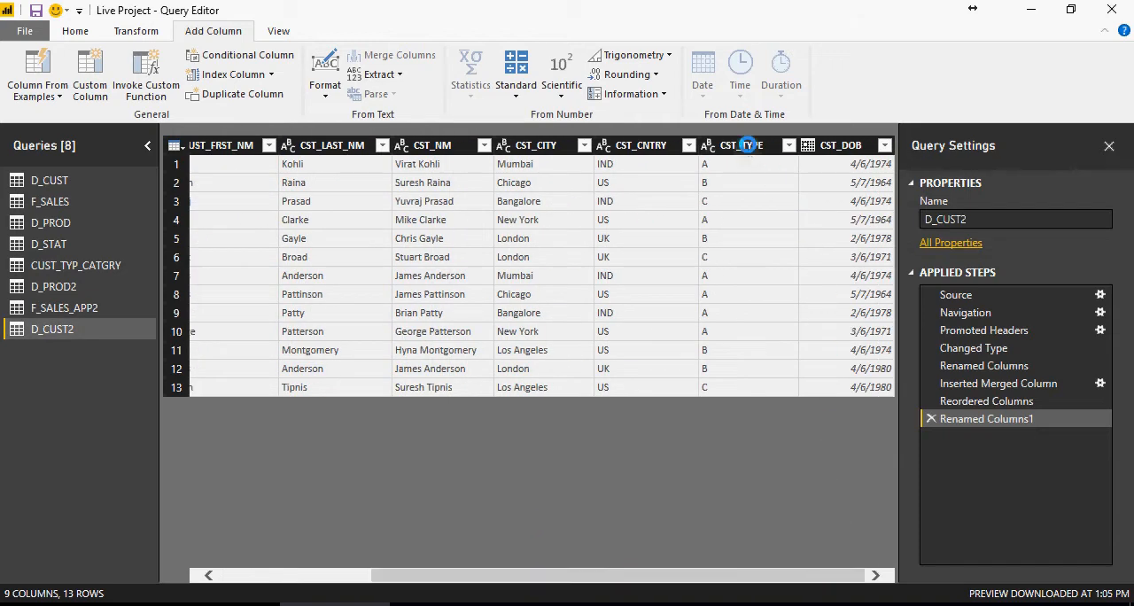
- Start a conditional column in D_CUST2, and add the line "Goto Add Column Menu and click on Conditional Column - CST_TYPE" to the Notepad notes
click(250, 57)
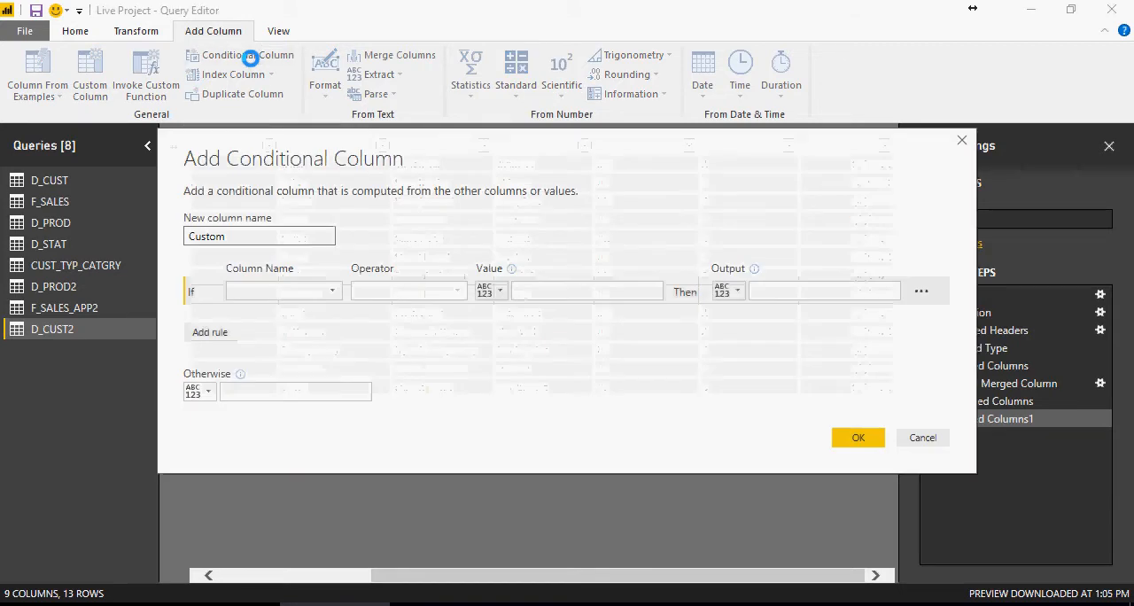
key(alt+Tab)
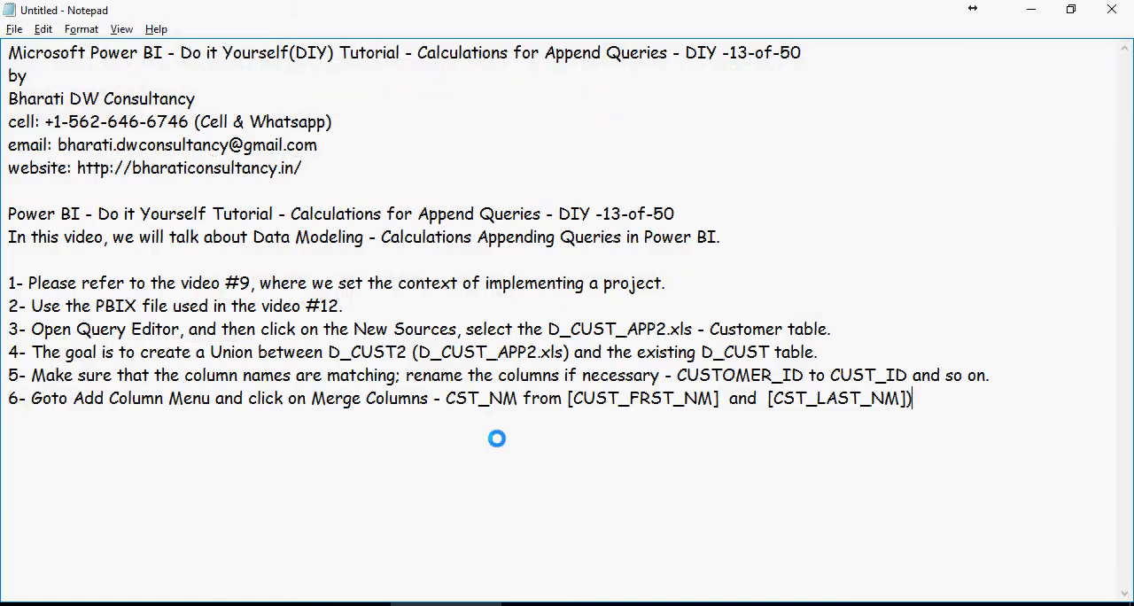
key(Return)
text(Goto Add Column Menu and click on Conditional Column - CST_TYPE)
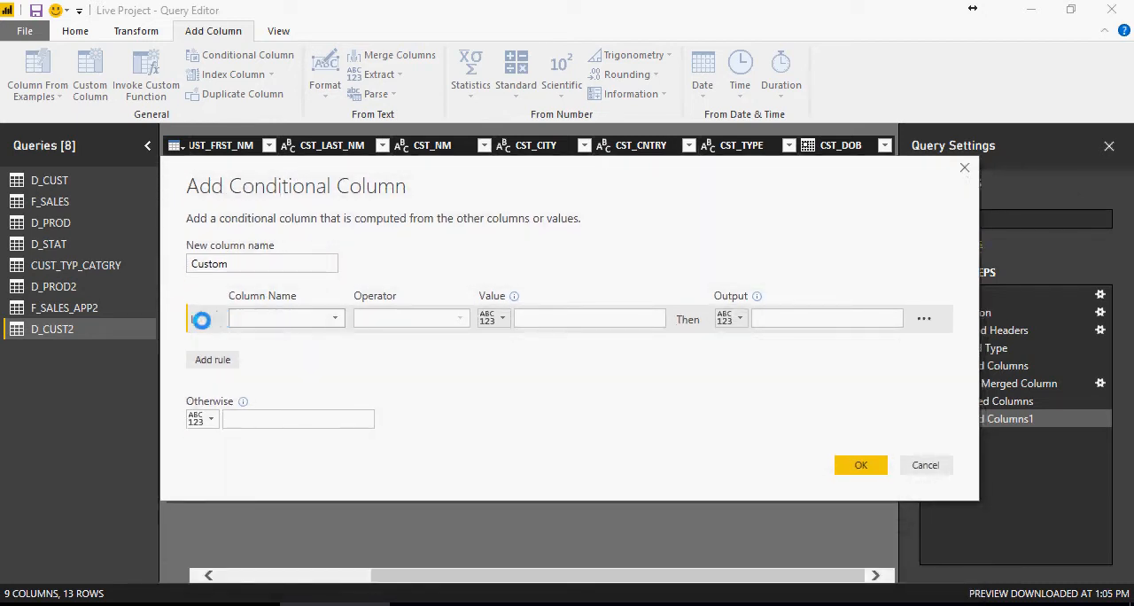
drag(240, 258, 187, 258)
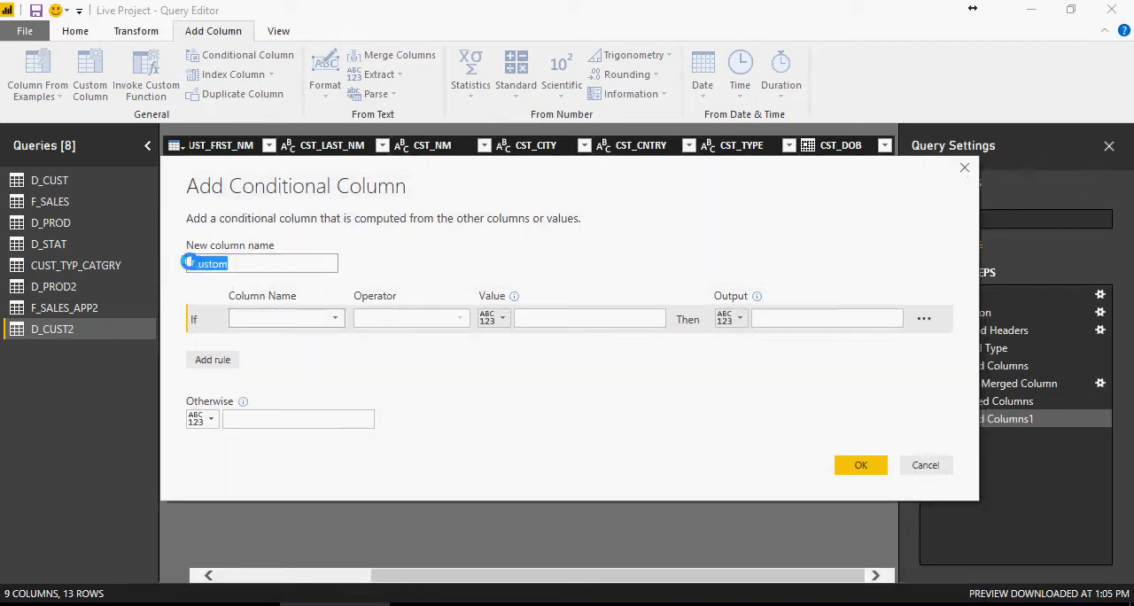
text(CST_TYPE)
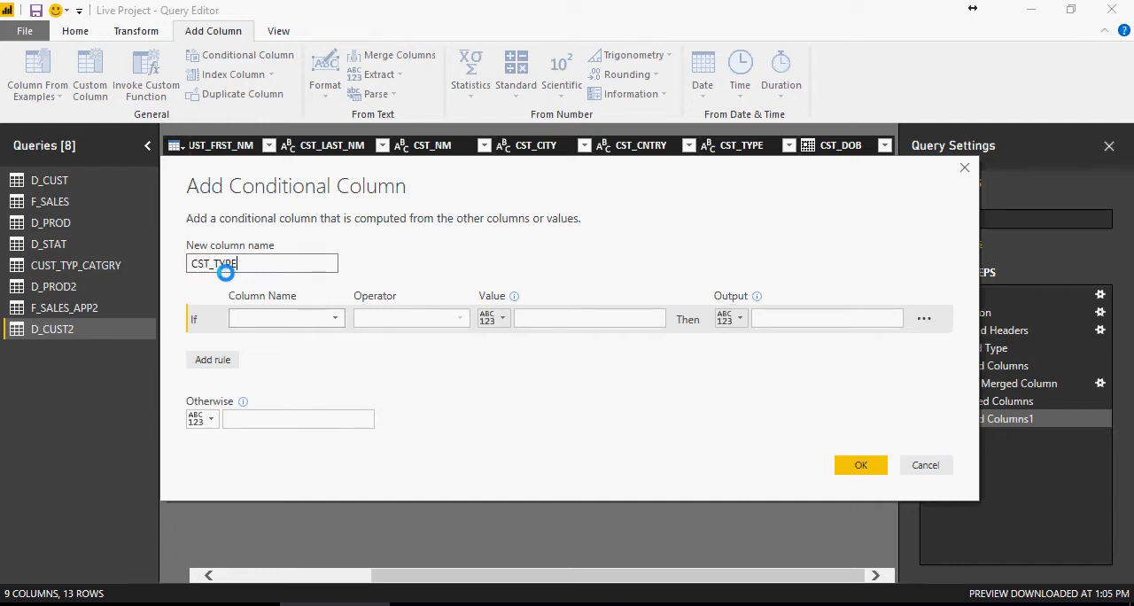
click(335, 318)
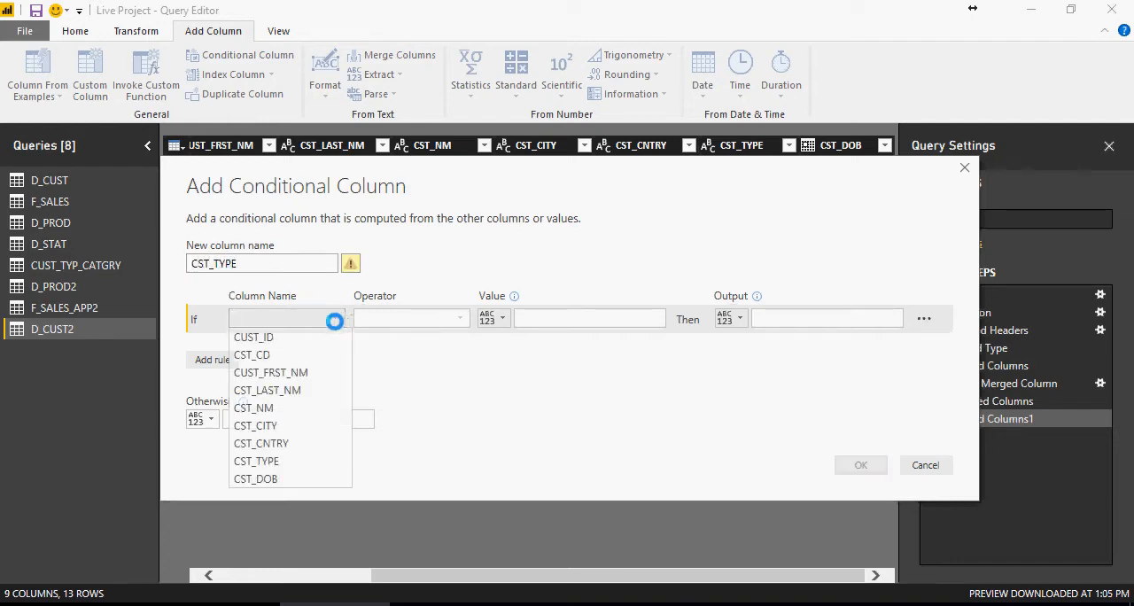
click(355, 264)
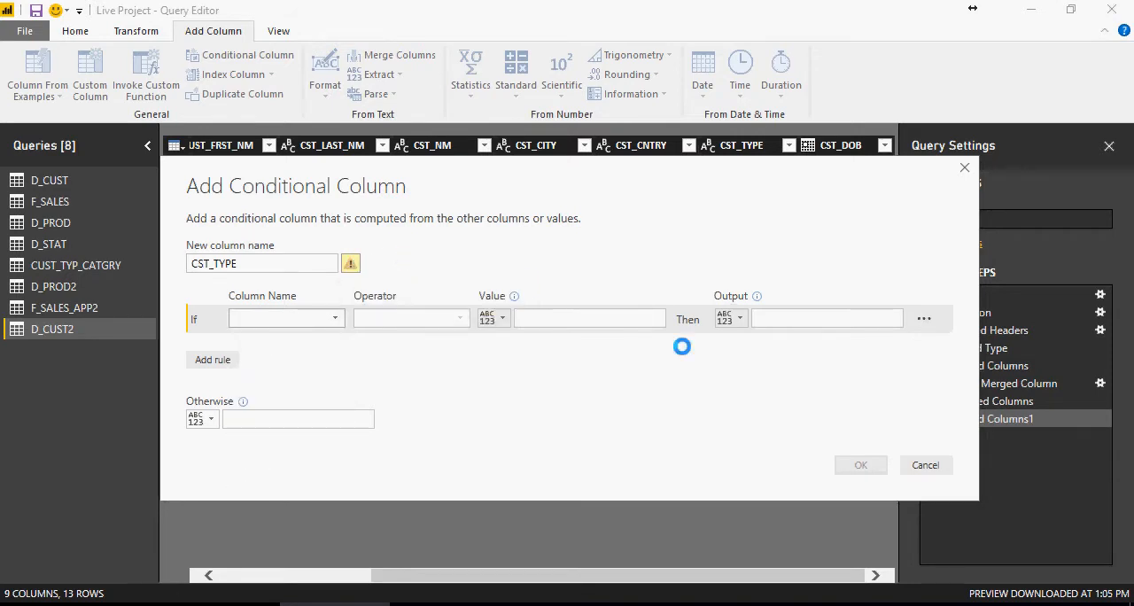
click(905, 460)
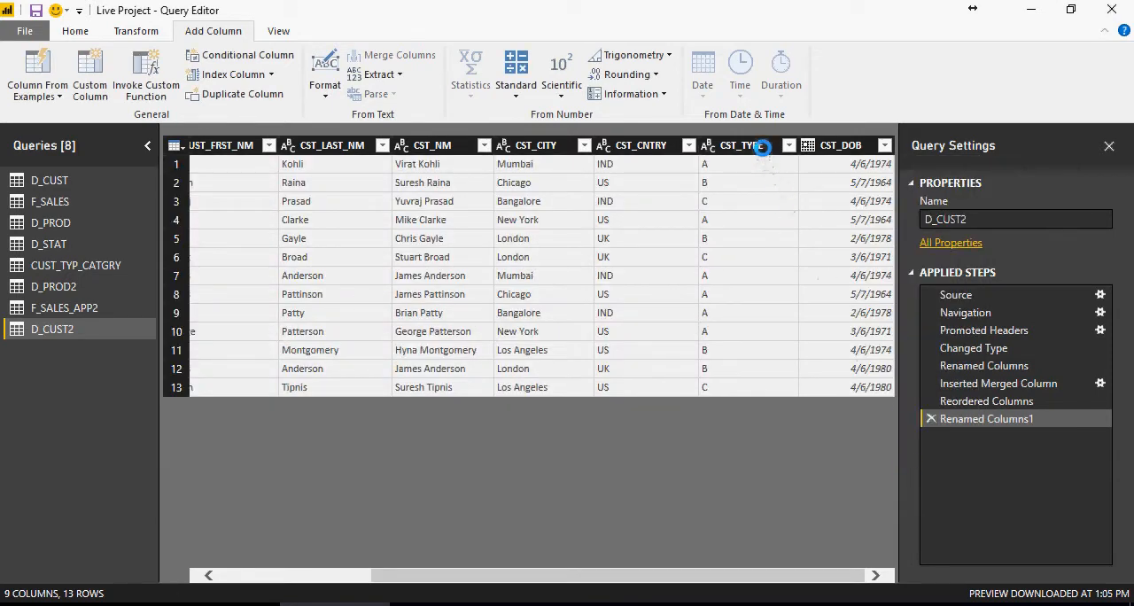
- Rename the CST_TYPE column in D_CUST2 to CST_TYPE_Delete
click(762, 148)
double_click(762, 147)
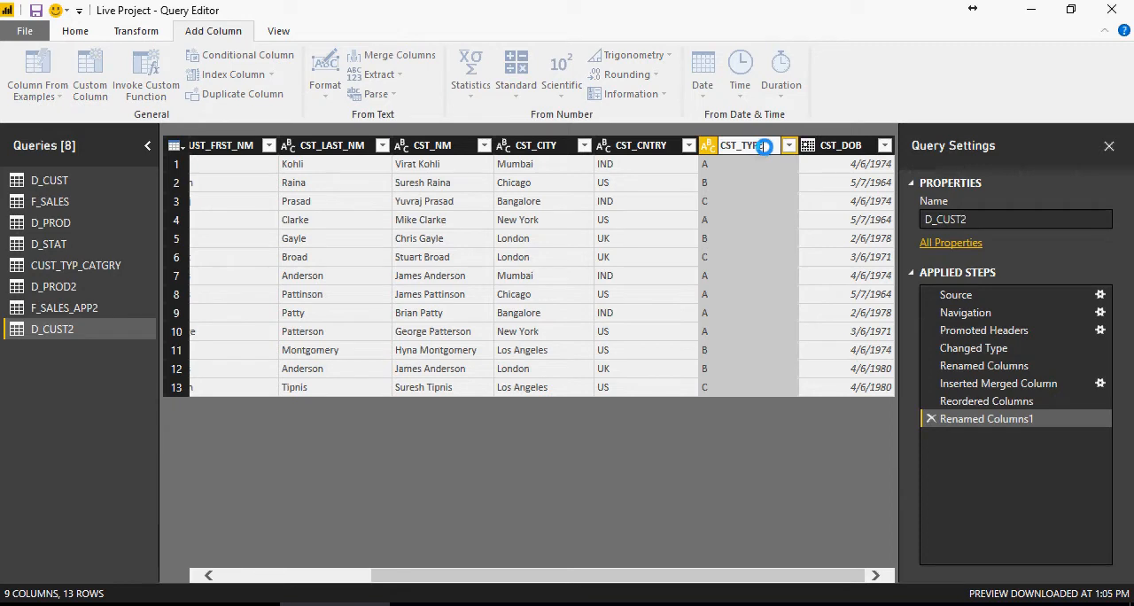
text(_Delete)
key(Return)
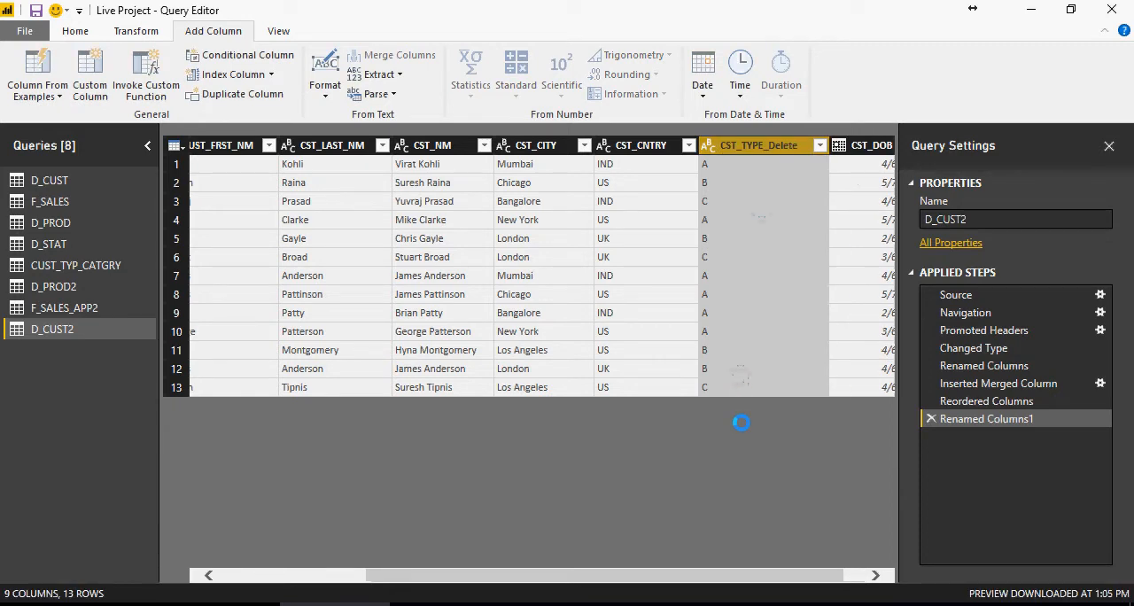
right_click(751, 148)
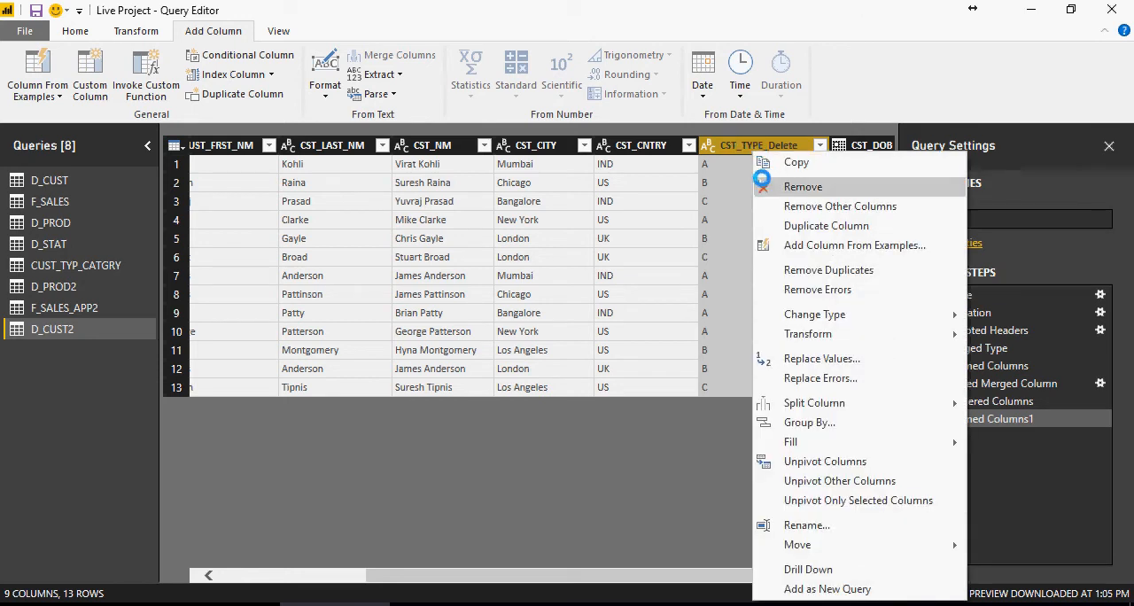
- Start a conditional column named CST_TYPE whose first rule outputs Gold when CST_TYPE_Delete equals A
click(246, 55)
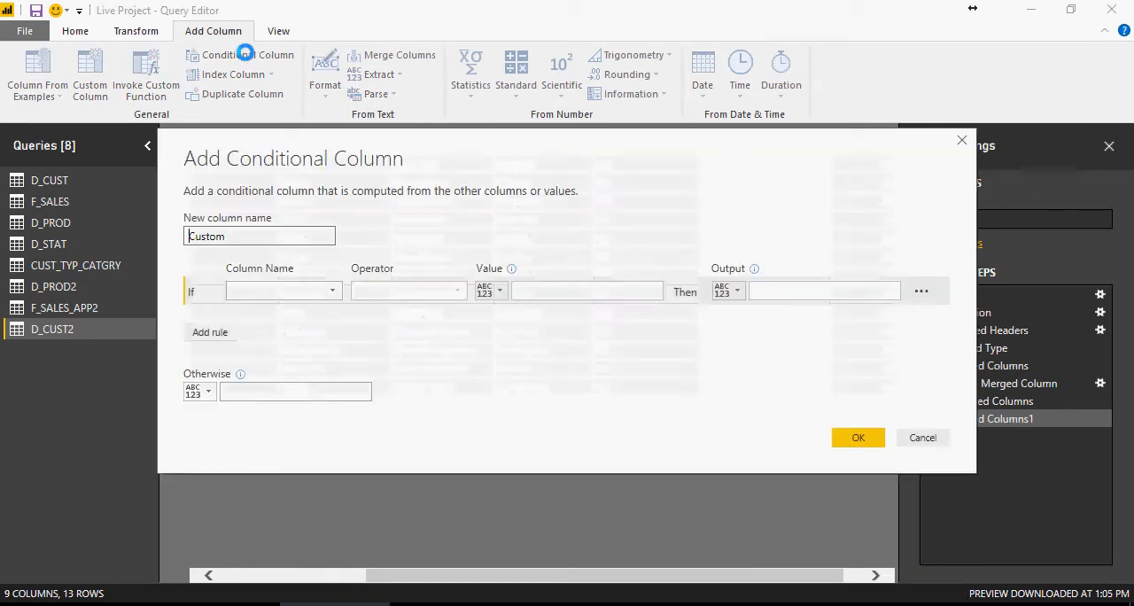
drag(279, 236, 184, 237)
text(CST_TYPE)
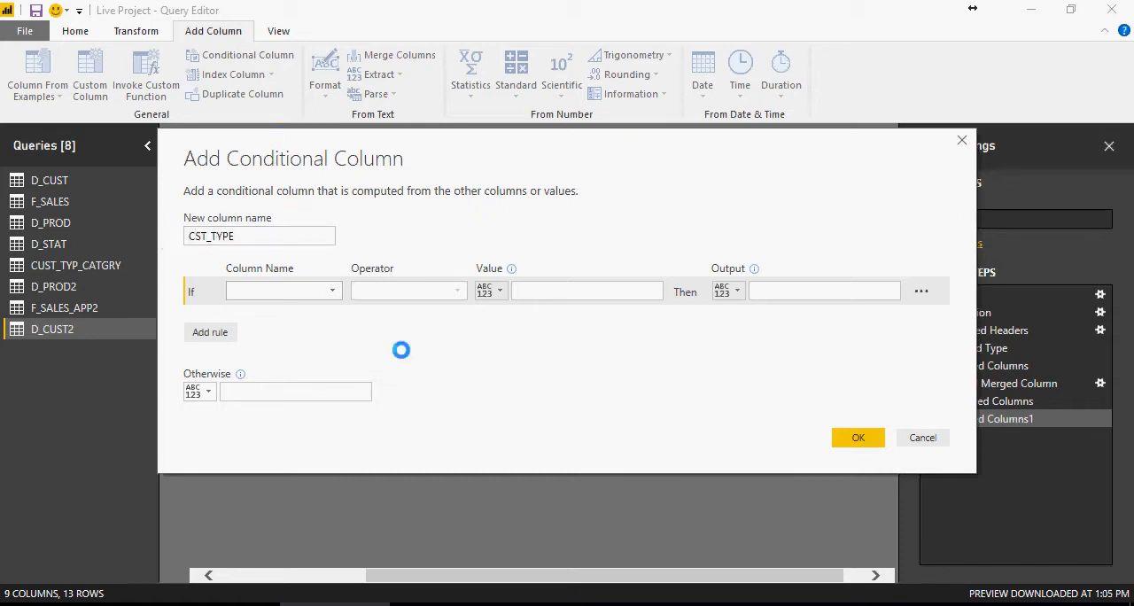
click(330, 292)
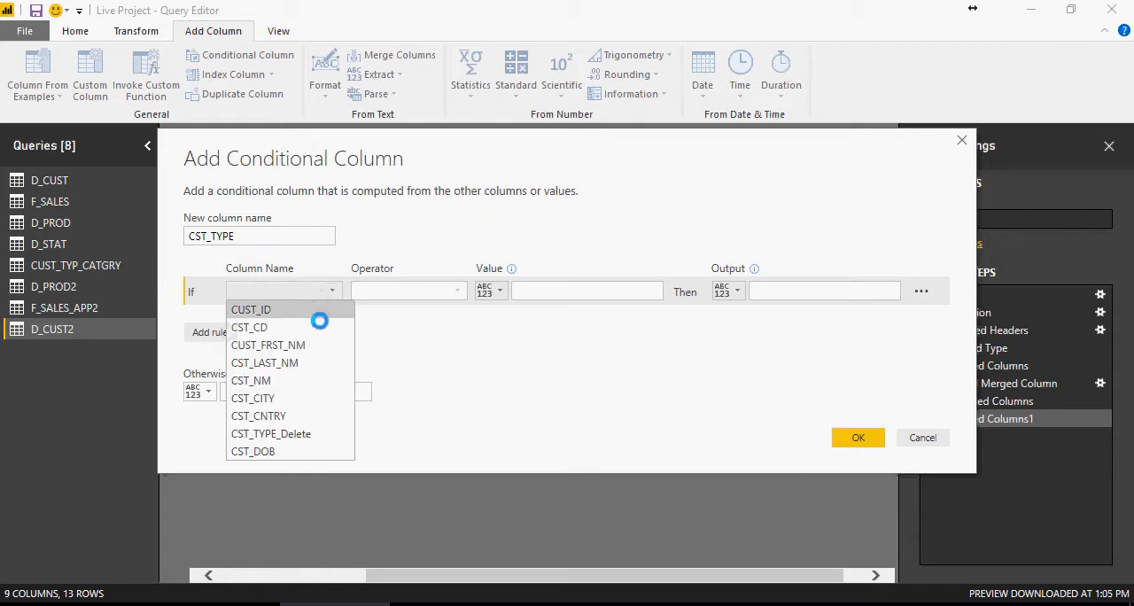
click(316, 433)
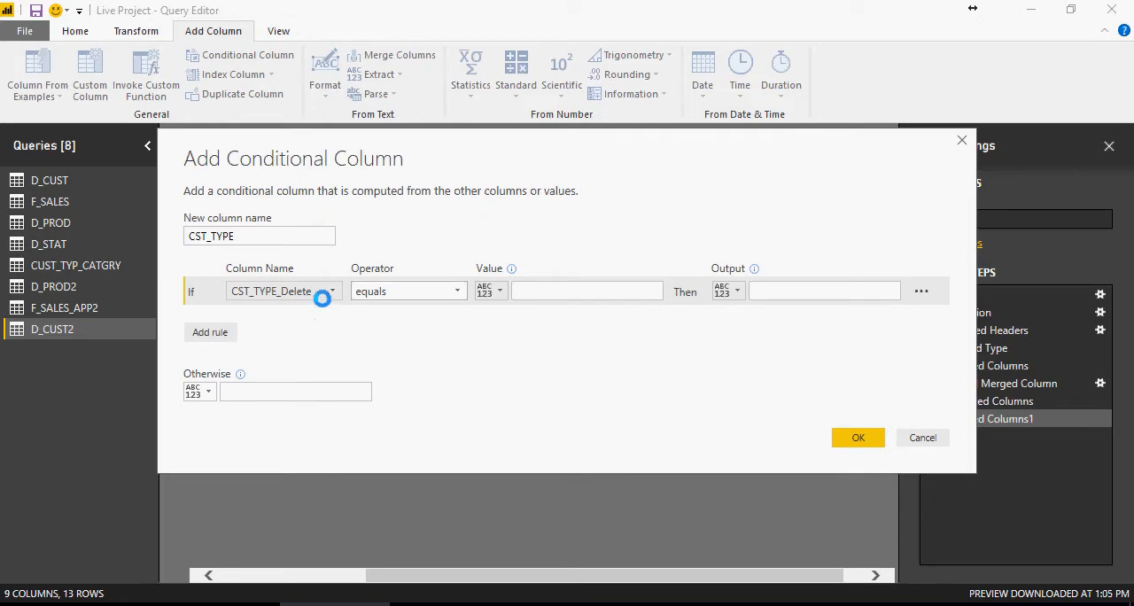
click(536, 290)
text(A)
click(787, 292)
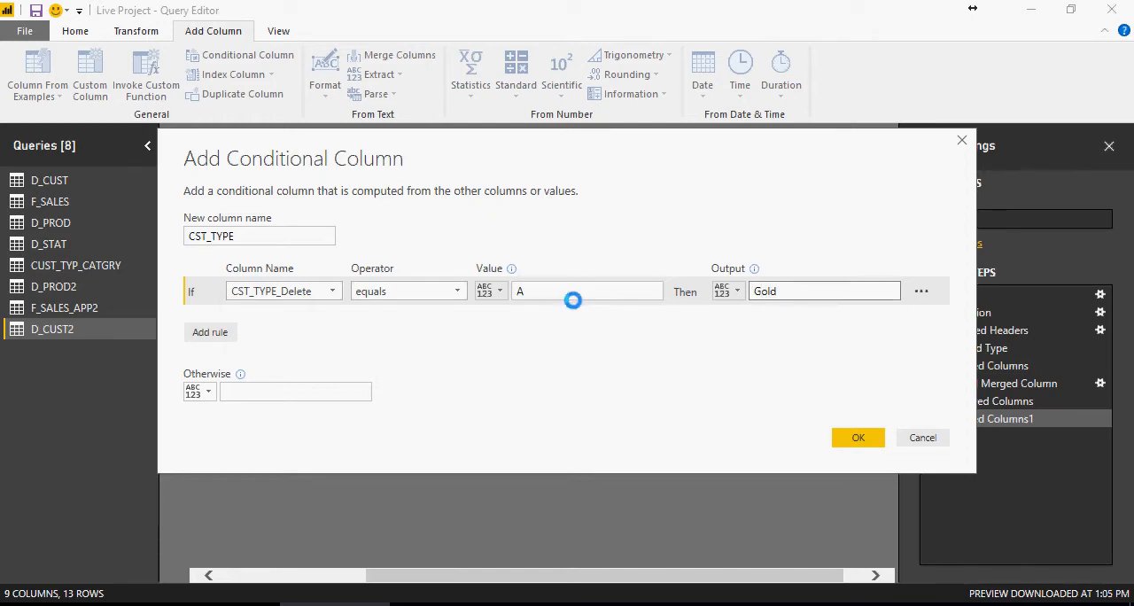
- Add an else-if rule to the conditional column that outputs Silver when CST_TYPE_Delete equals B
click(206, 333)
click(330, 320)
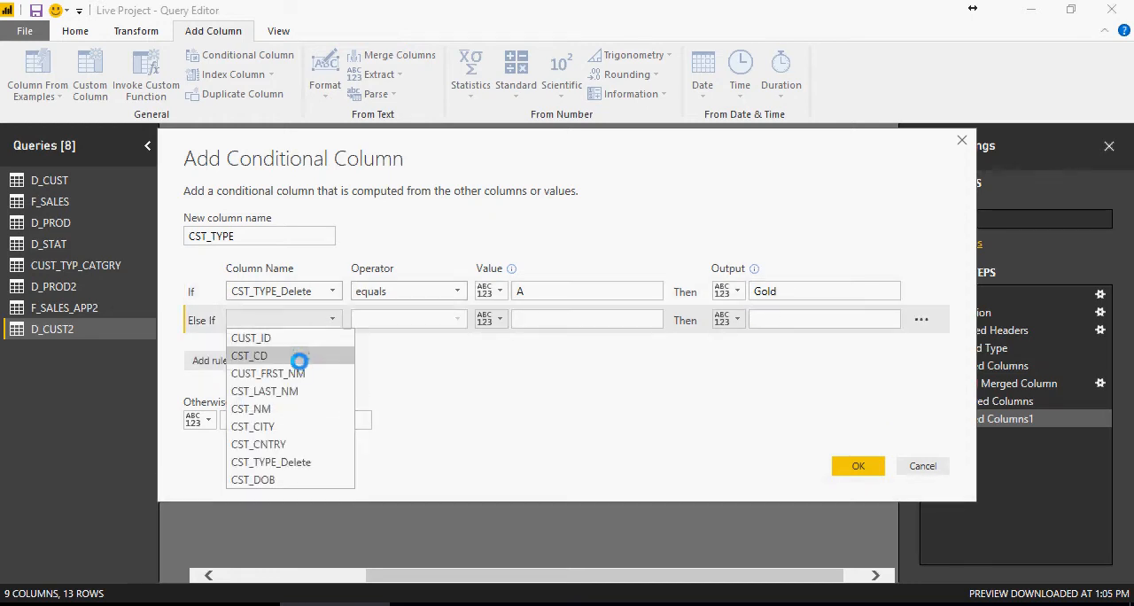
click(304, 461)
click(530, 321)
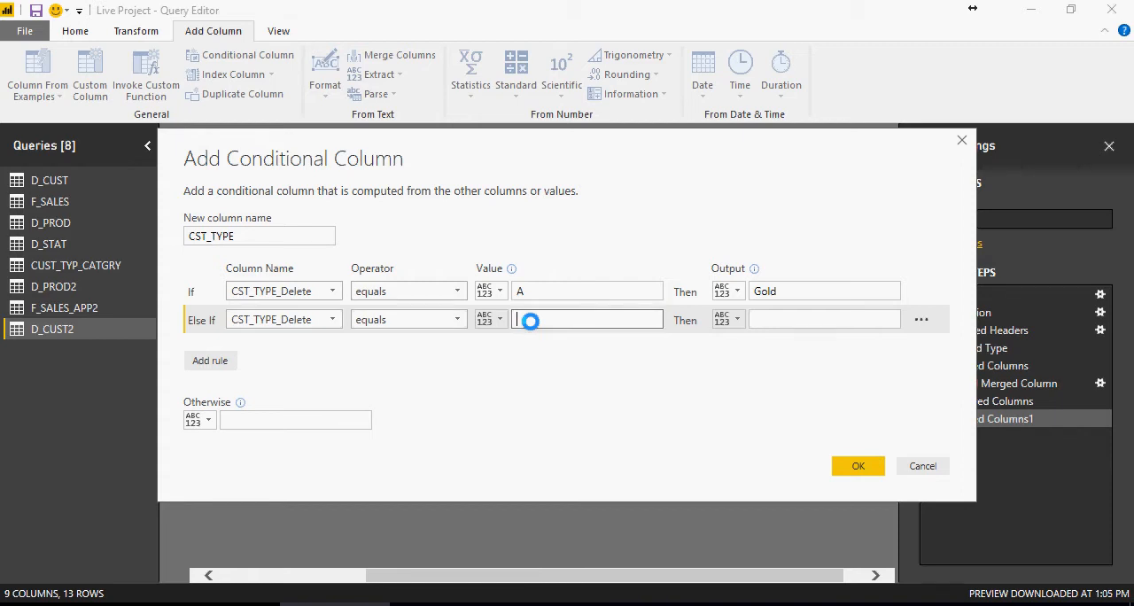
click(816, 323)
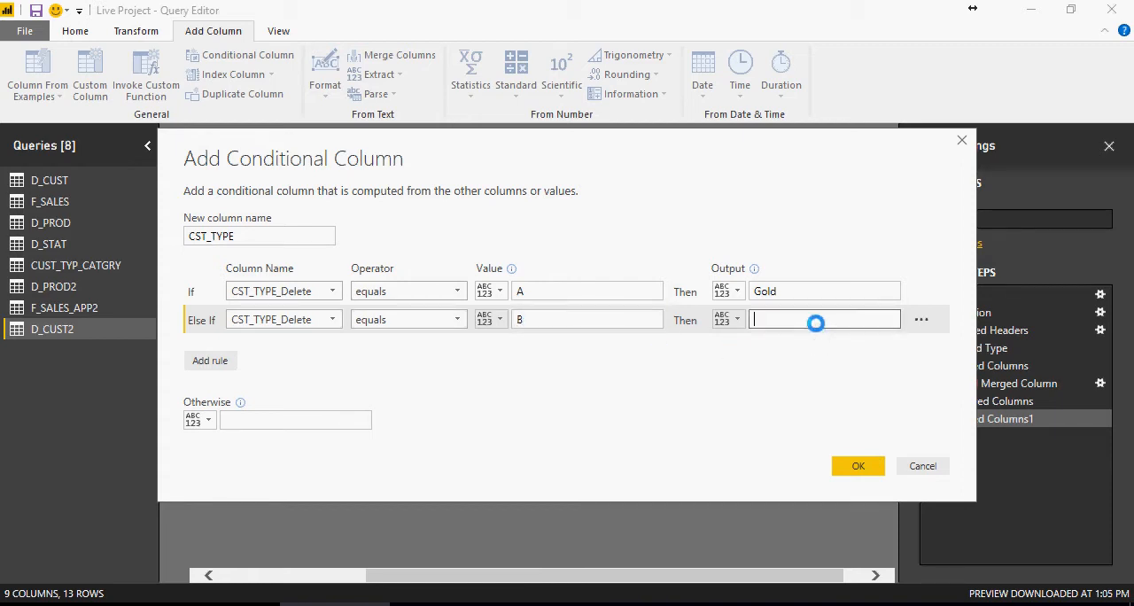
text(Silver)
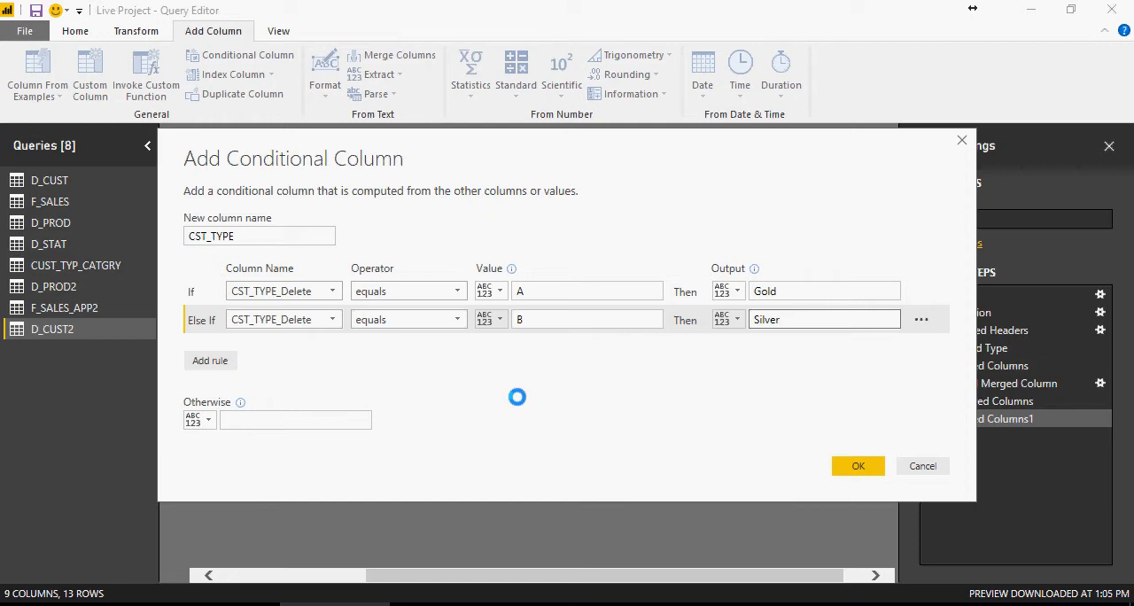
- Add a rule outputting Bronze when CST_TYPE_Delete equals C, set the otherwise value to N/A, and create the conditional column
click(211, 361)
click(271, 348)
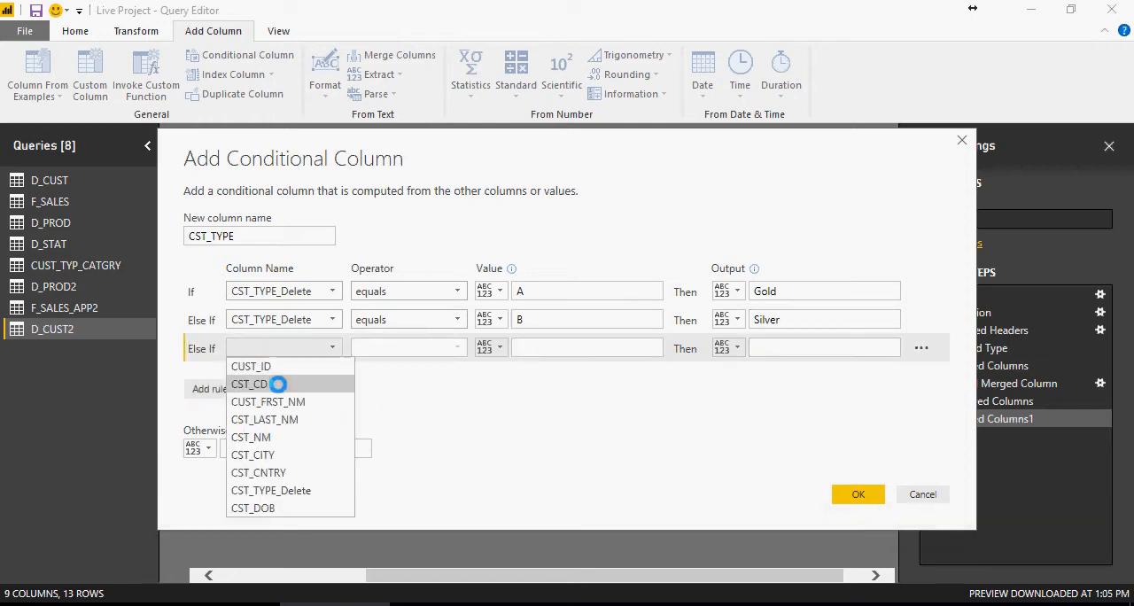
click(291, 493)
click(541, 349)
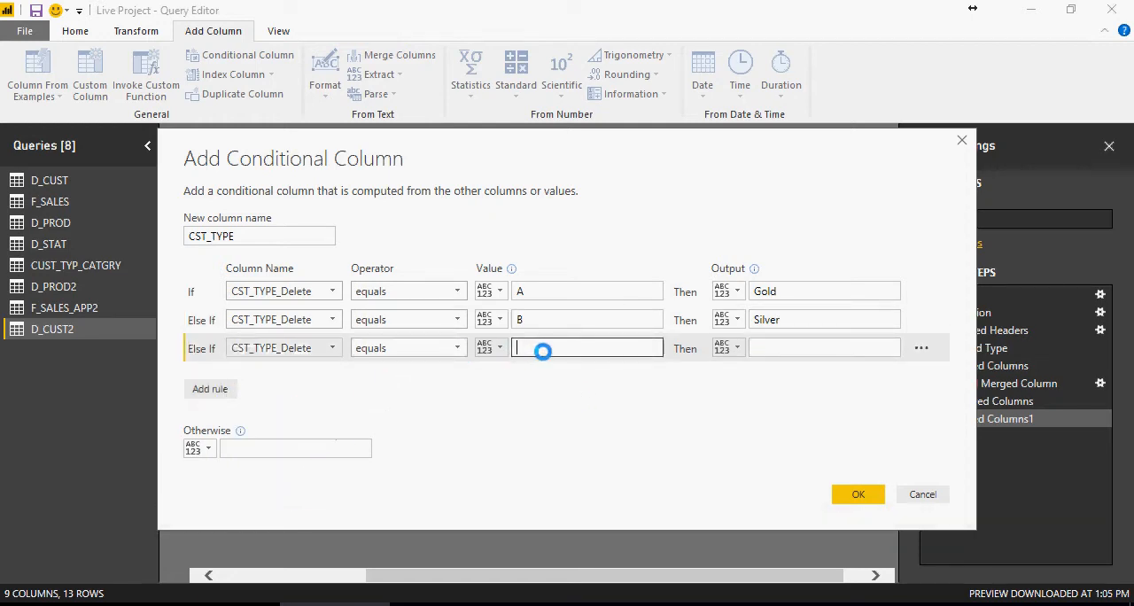
text(C)
click(771, 350)
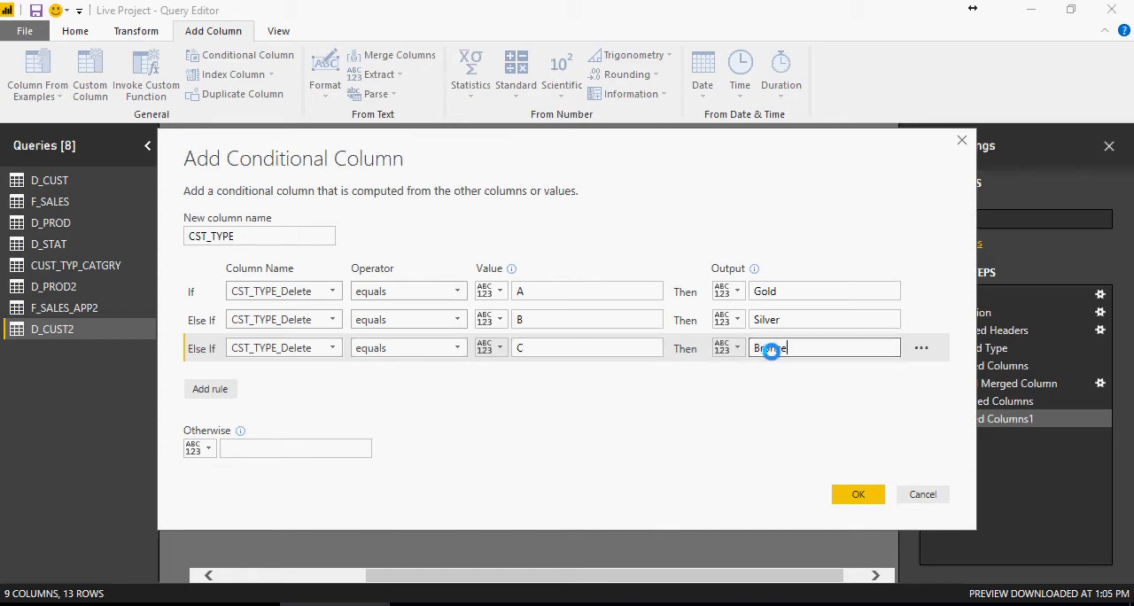
click(317, 452)
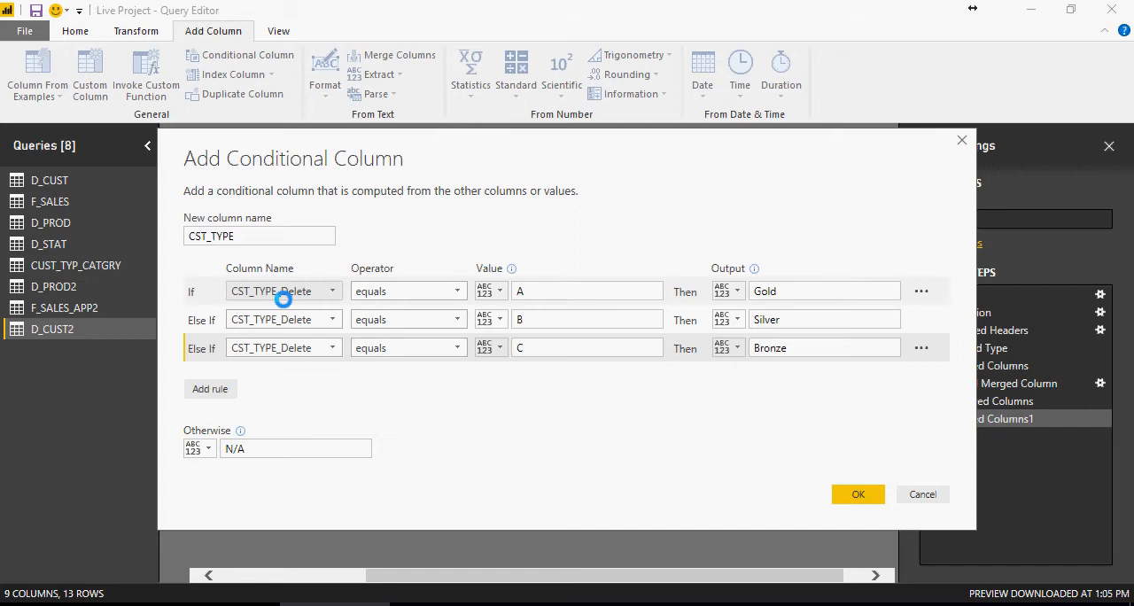
click(848, 492)
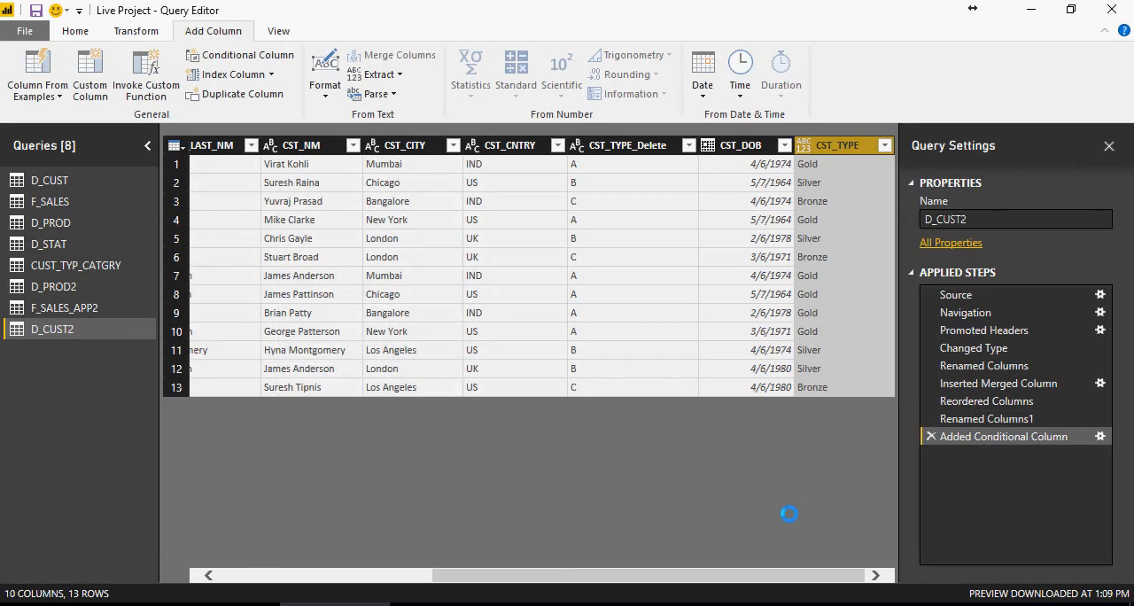
- Move the new CST_TYPE column to just before CST_DOB, and remove the CST_TYPE_Delete column
drag(856, 145, 709, 284)
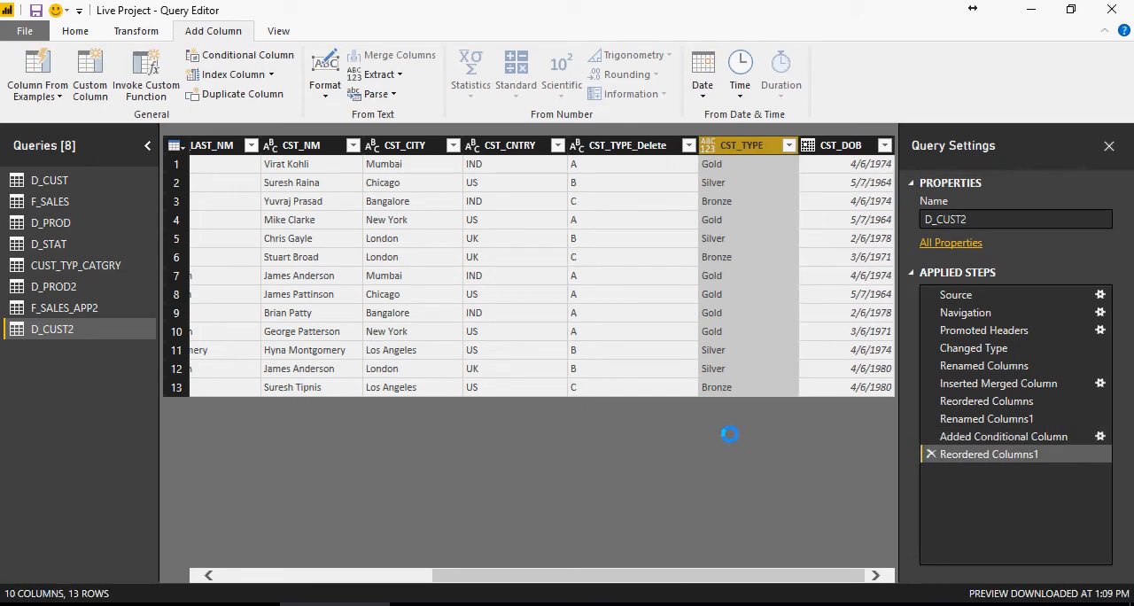
drag(750, 573, 699, 575)
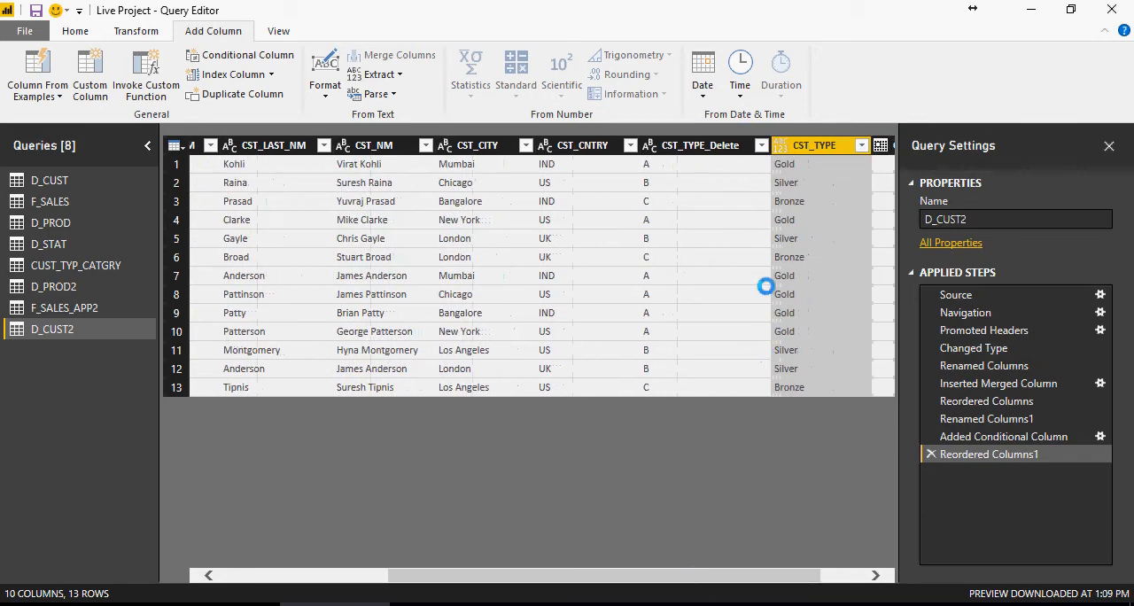
right_click(707, 148)
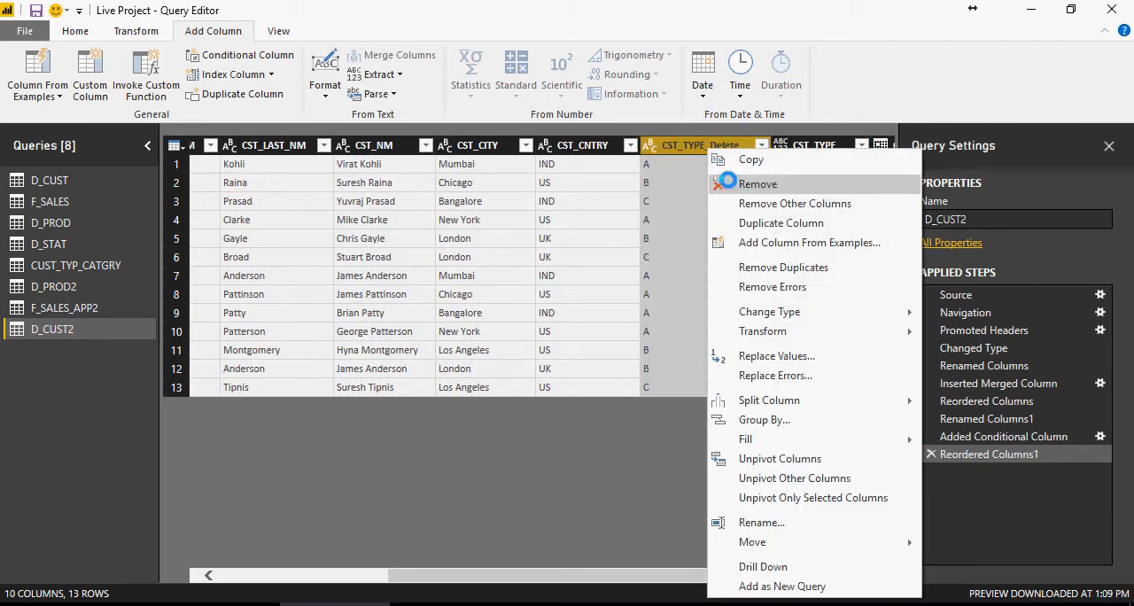
click(728, 180)
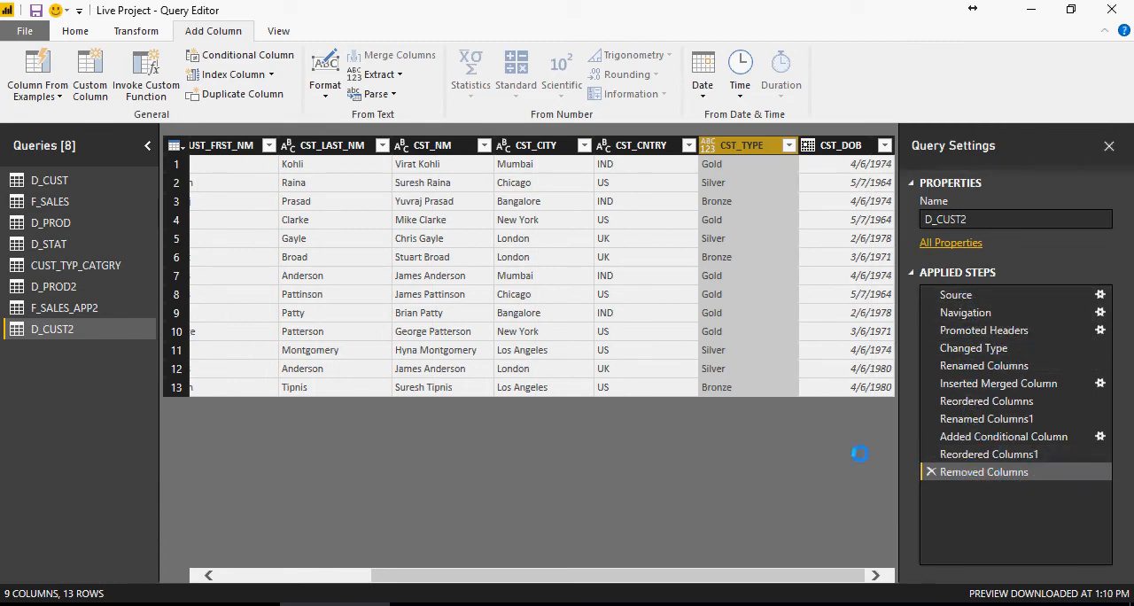
- Remove the CUST_FRST_NM and CST_LAST_NM columns from D_CUST2
drag(542, 575, 441, 573)
right_click(345, 148)
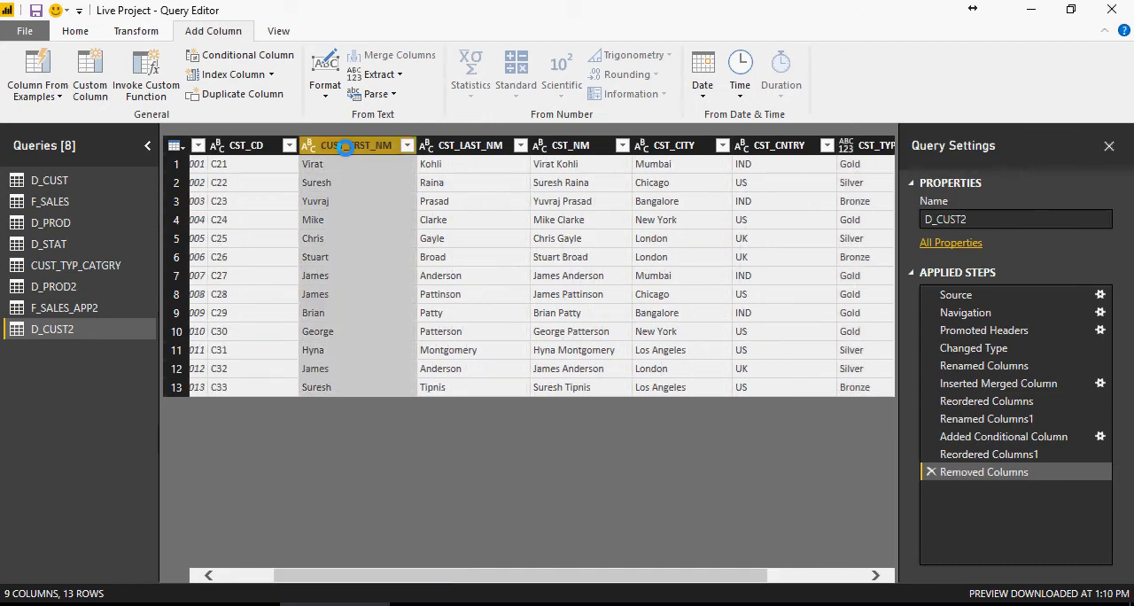
click(396, 183)
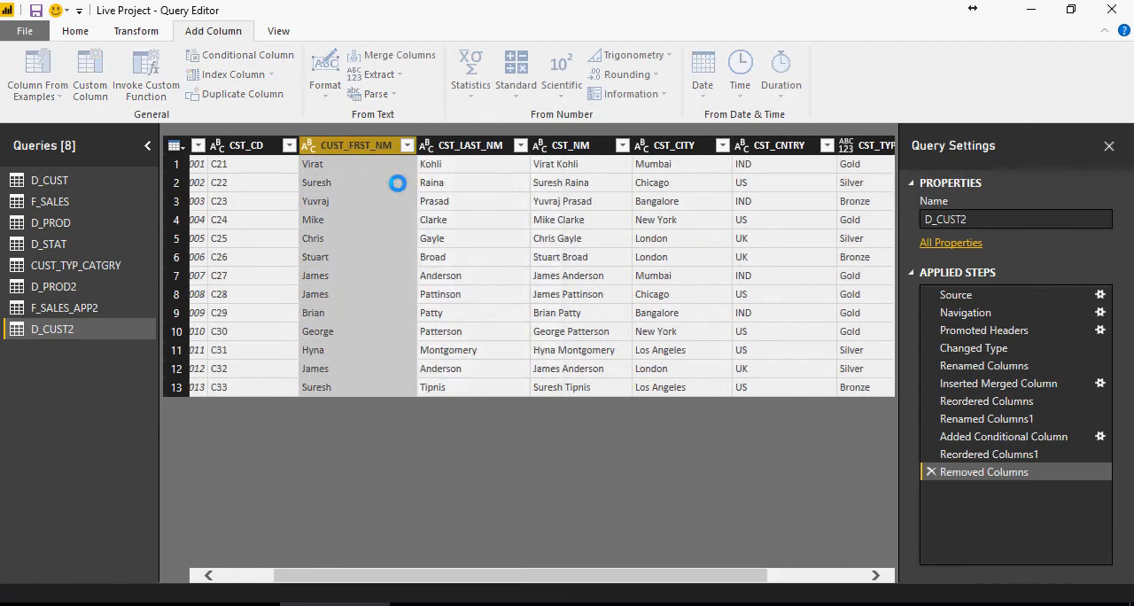
right_click(373, 147)
click(388, 184)
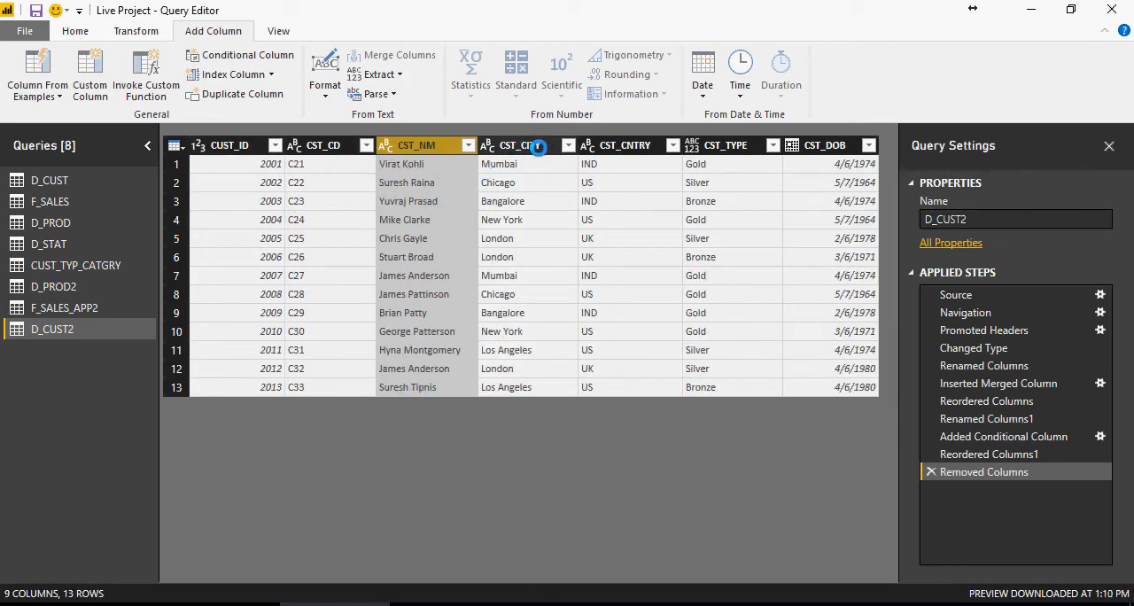
- Compare the CST_TYPE values and the full set of columns in D_CUST with those of D_CUST2
right_click(769, 167)
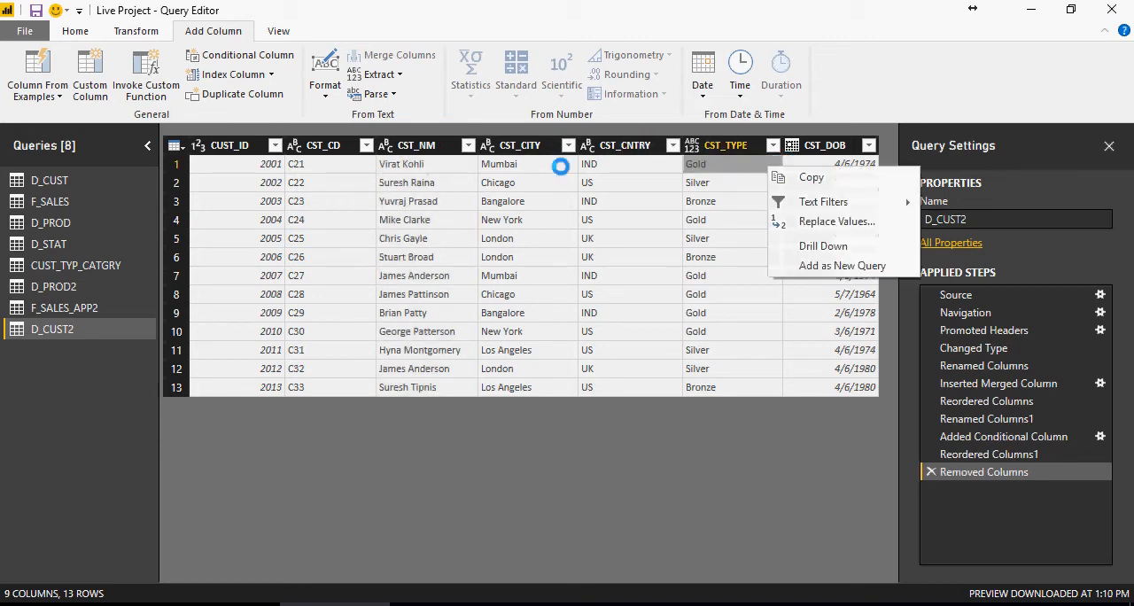
click(51, 180)
right_click(749, 181)
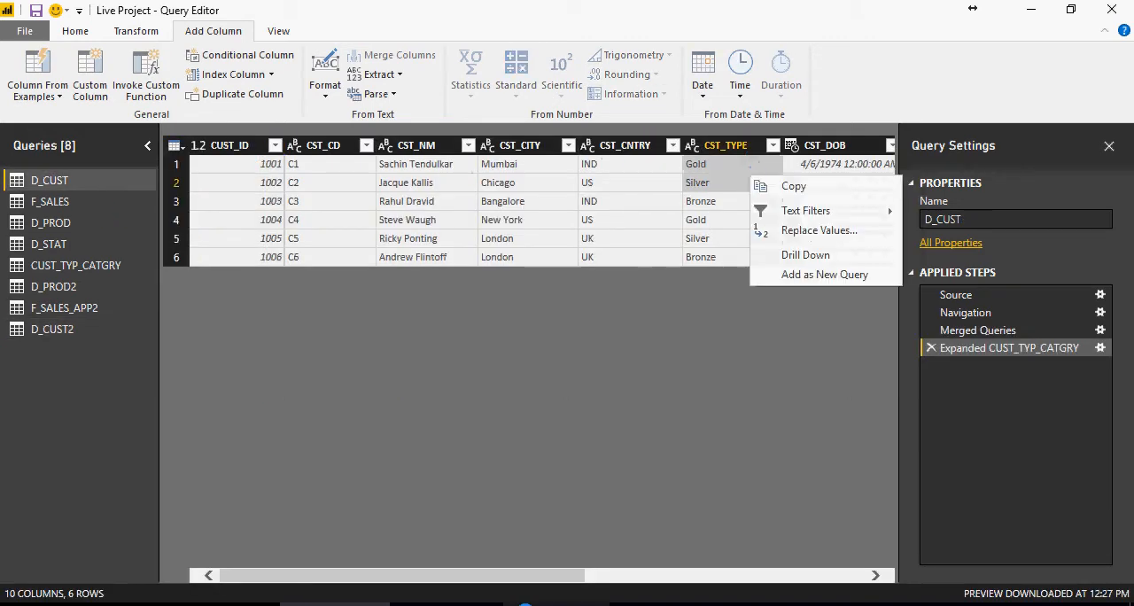
drag(527, 580, 822, 575)
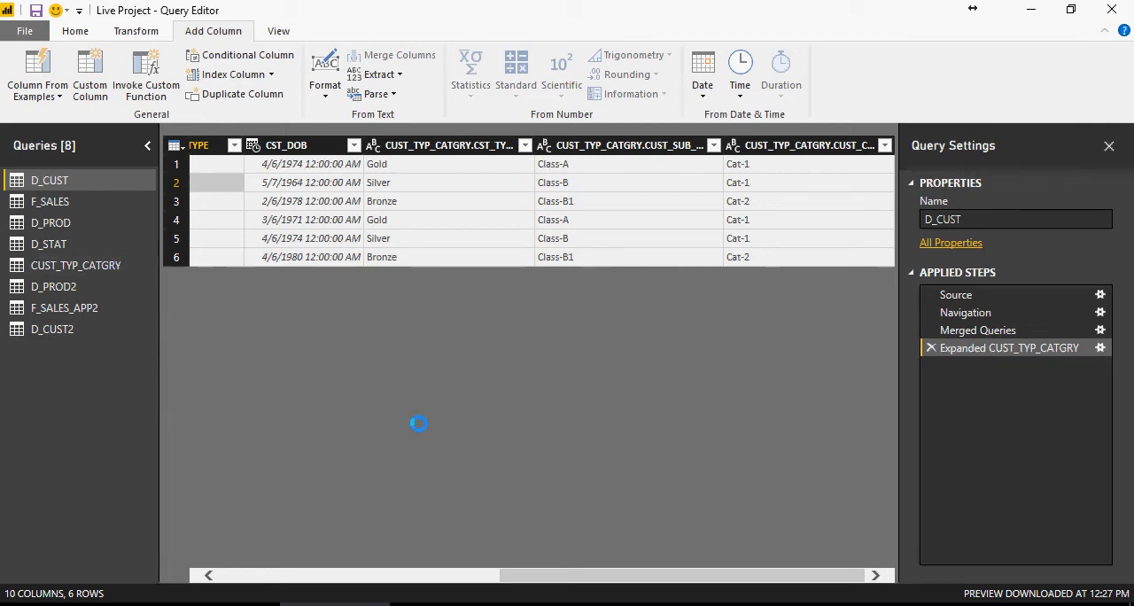
- Compare the columns of D_CUST with those of D_CUST2, and check the append instructions in the Notepad notes
drag(550, 579, 258, 581)
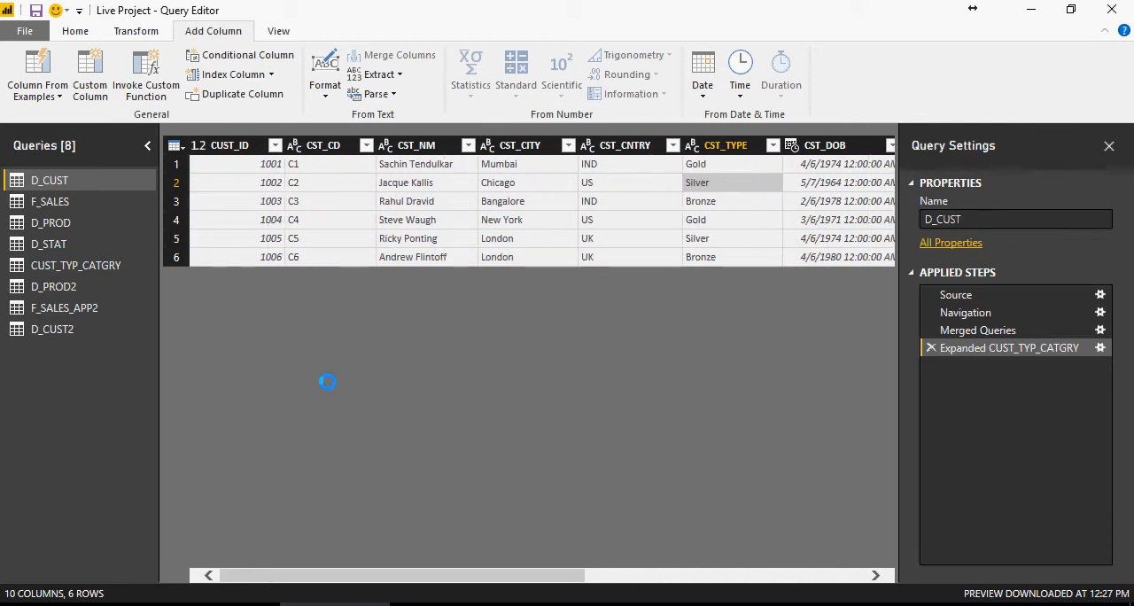
click(81, 329)
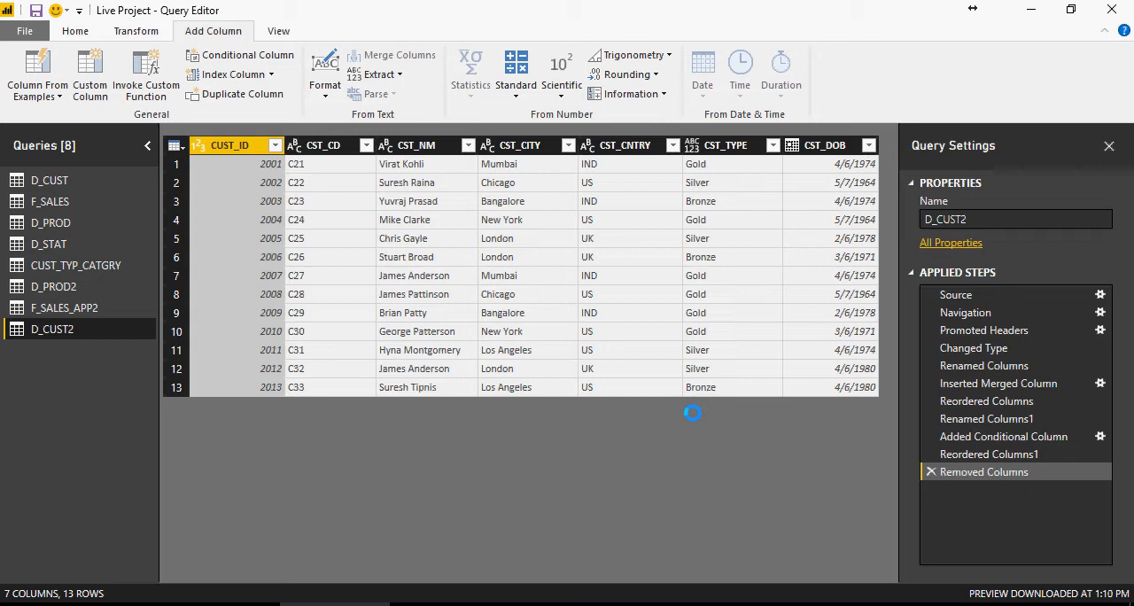
key(alt+Tab)
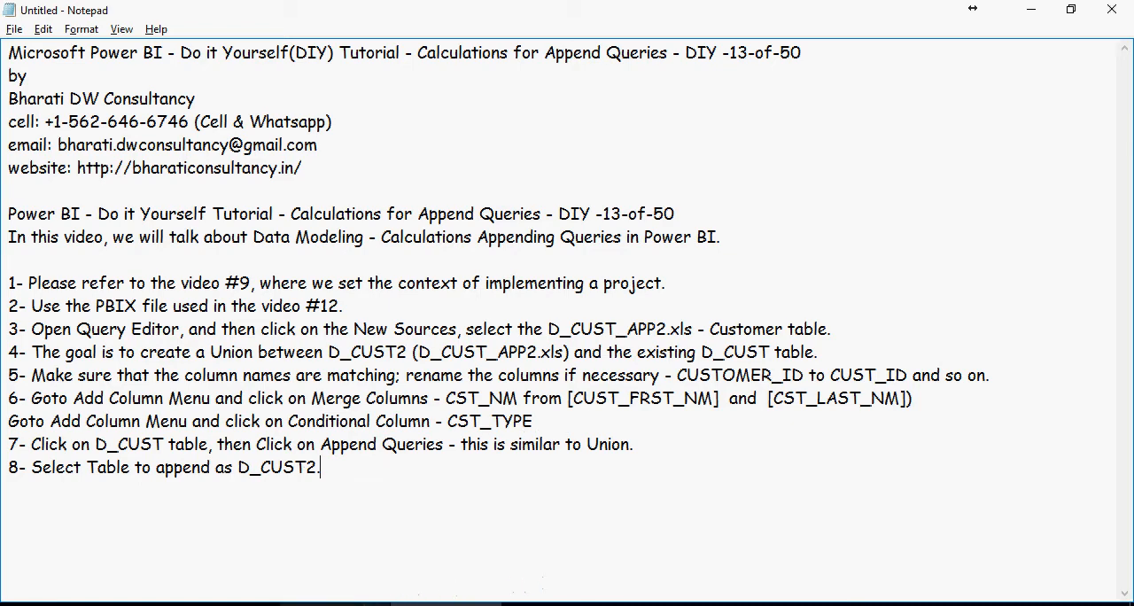
mouse_move(336, 604)
click(405, 545)
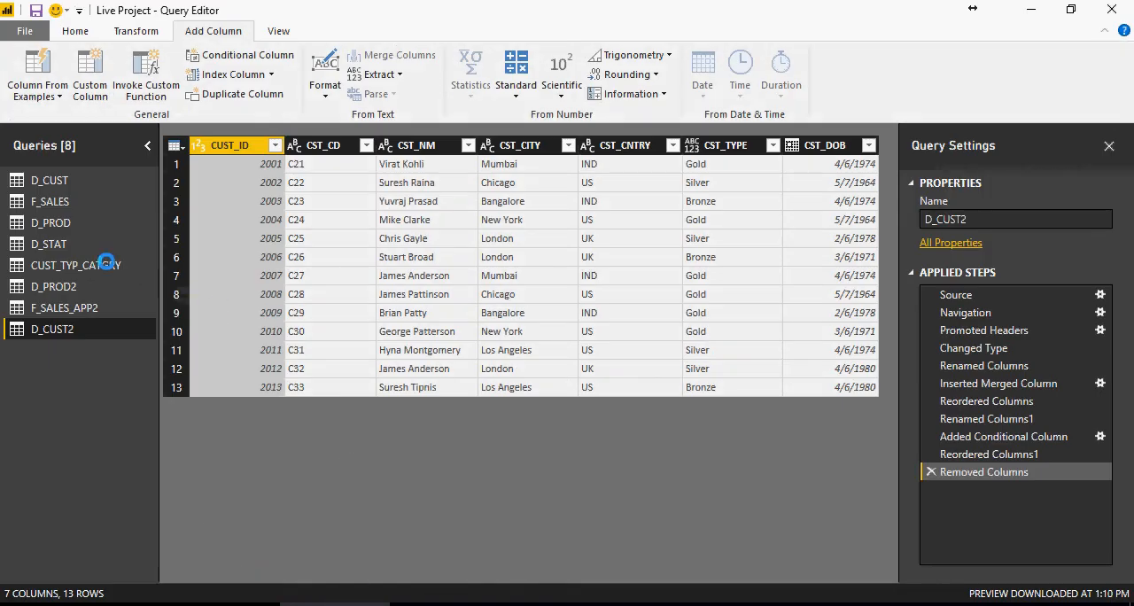
- Append the D_CUST2 table to the D_CUST query using the two-table Append Queries option
click(49, 180)
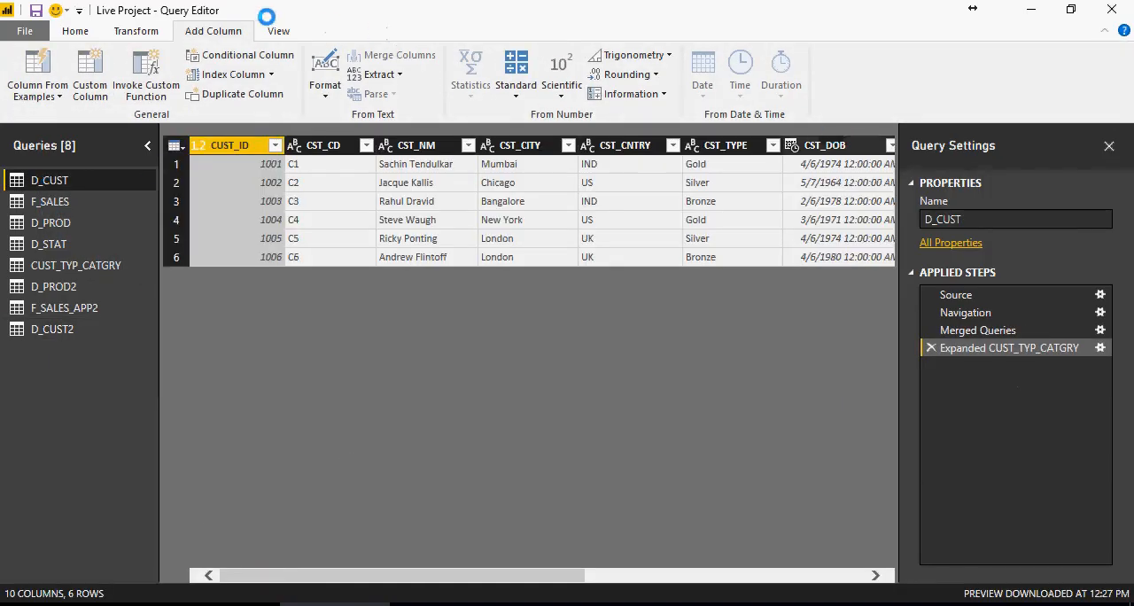
click(74, 32)
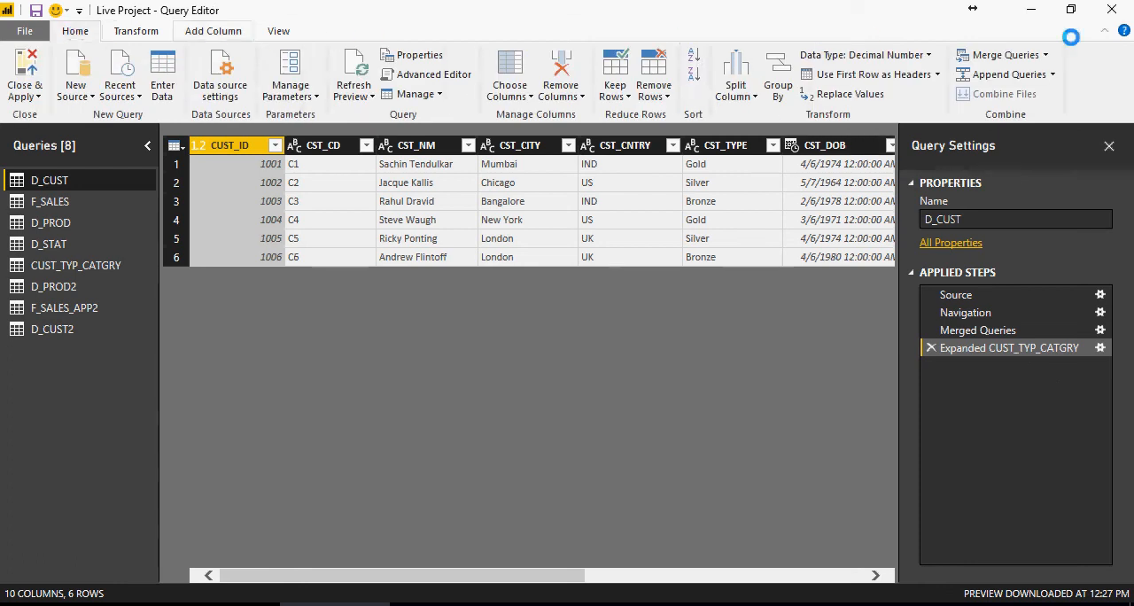
click(1009, 78)
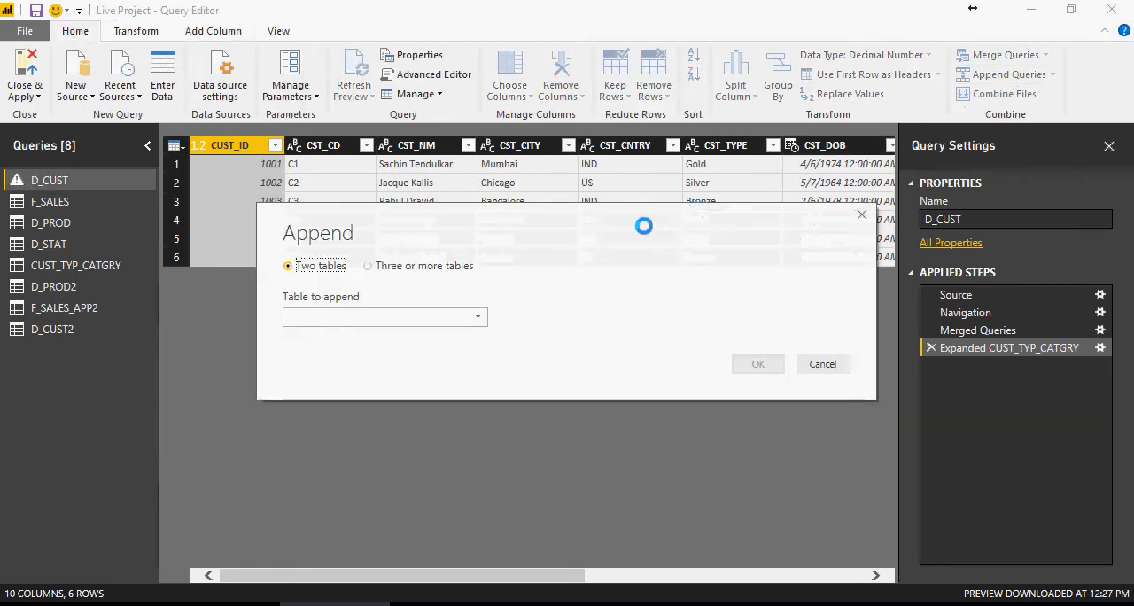
click(467, 318)
click(446, 458)
click(744, 365)
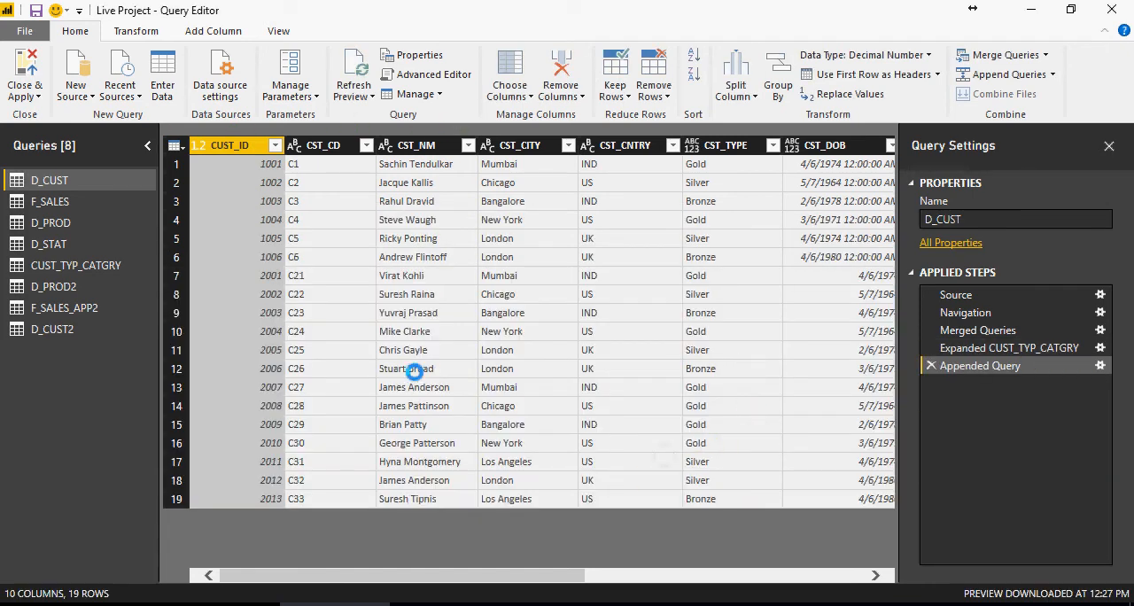
- Move D_CUST's Appended Query step ahead of Merged Queries, and inspect the CUST_TYP_CATGRY columns after the expansion step
drag(529, 567, 815, 569)
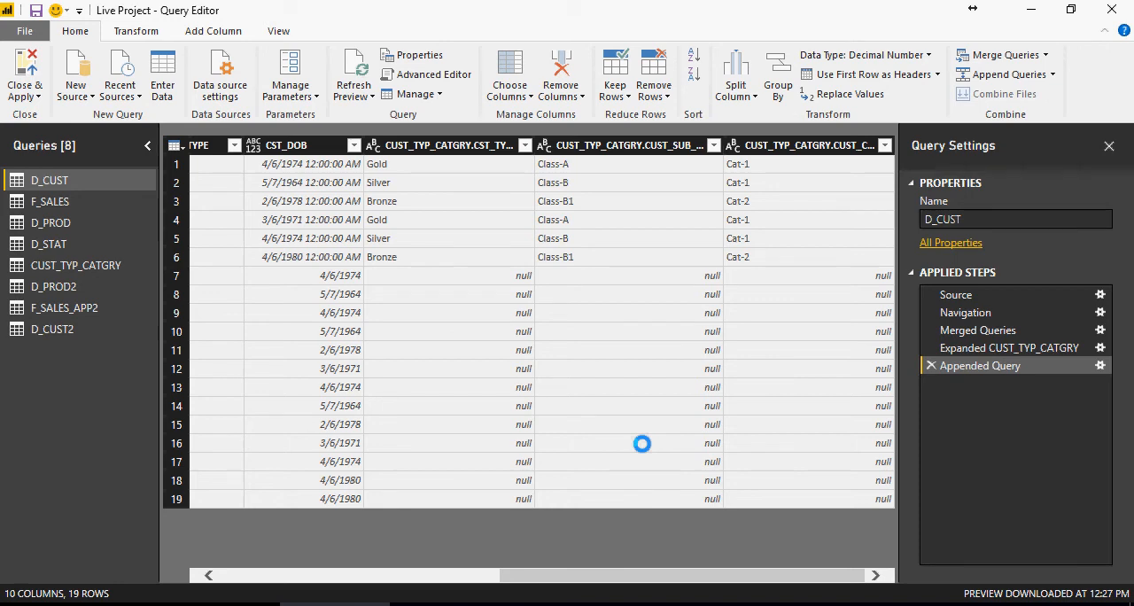
drag(975, 365, 972, 323)
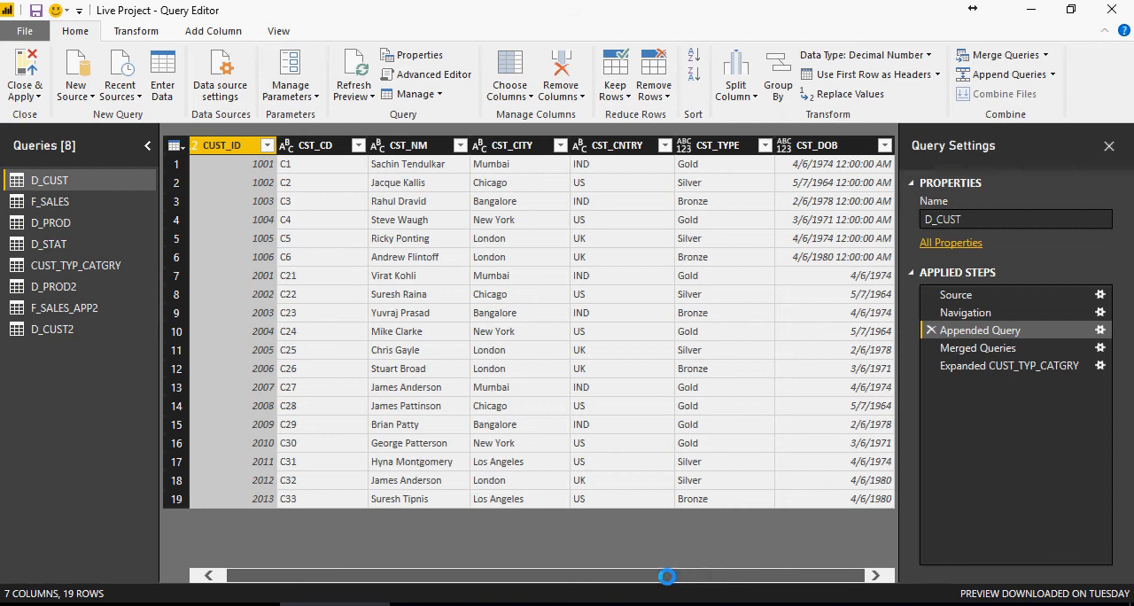
click(950, 363)
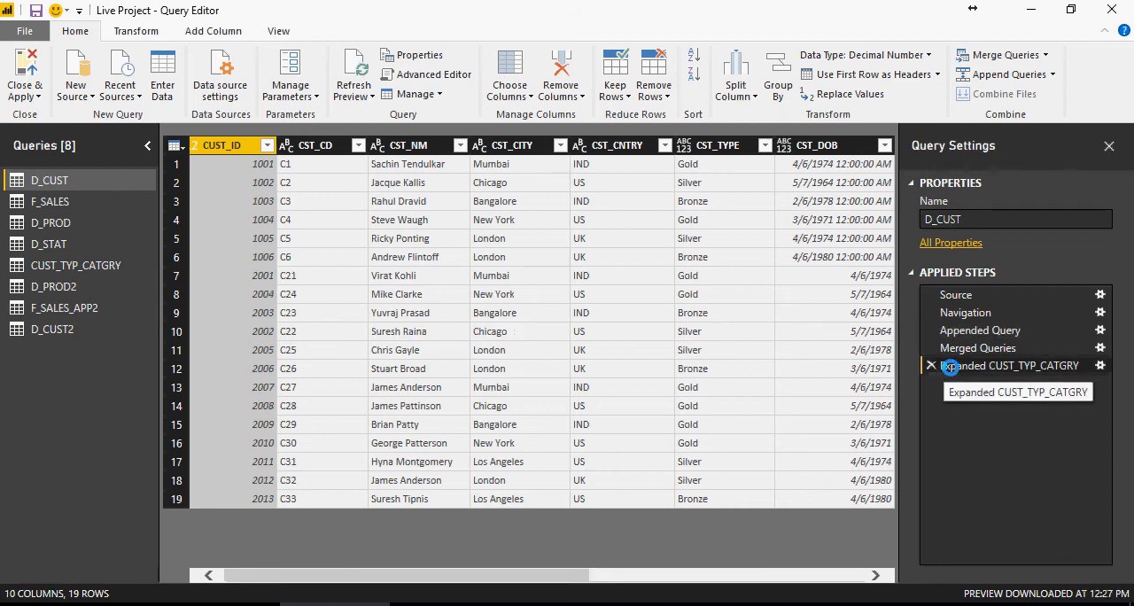
drag(544, 577, 837, 570)
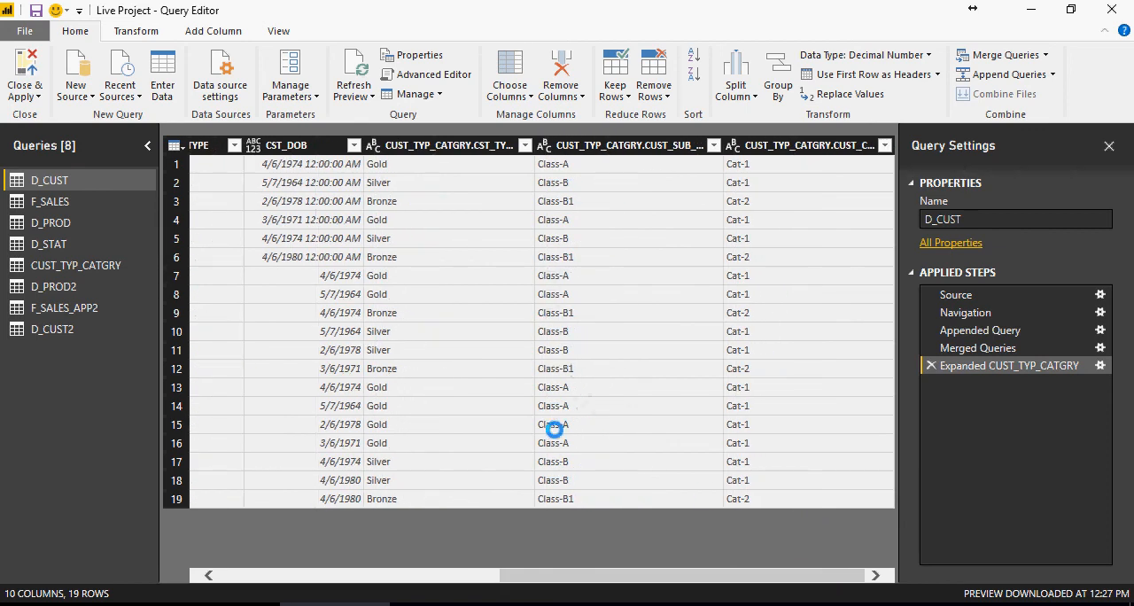
- Move the Appended Query step back after Expanded CUST_TYP_CATGRY, and inspect the category columns for the appended rows
click(973, 330)
drag(966, 343, 970, 384)
drag(507, 575, 784, 581)
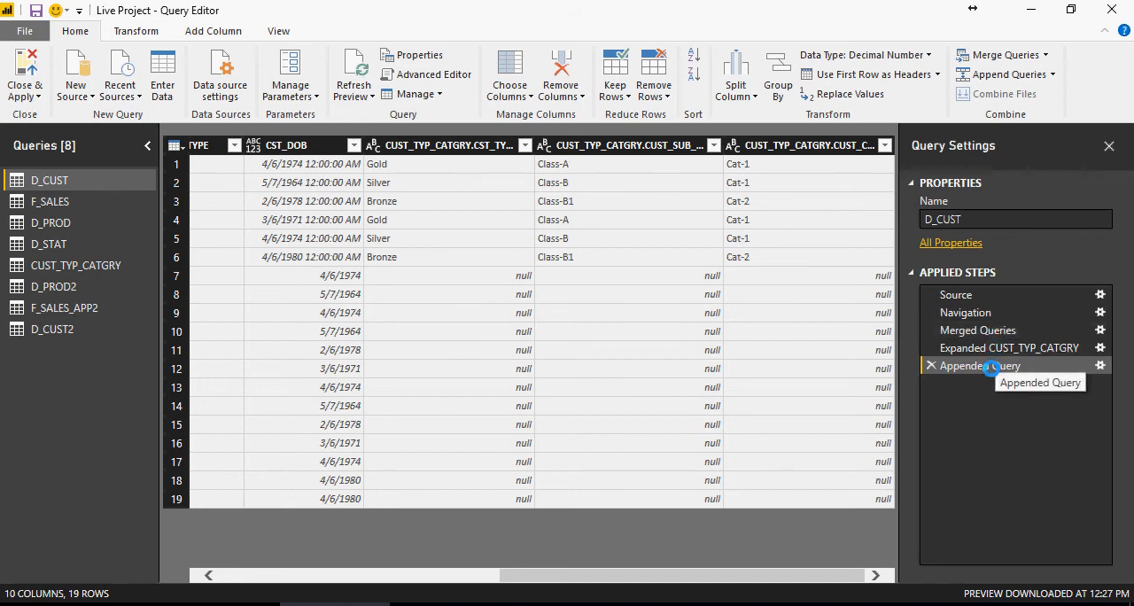
- Place the Appended Query step between Navigation and Merged Queries, and review the category columns of the final applied step
drag(972, 368, 968, 328)
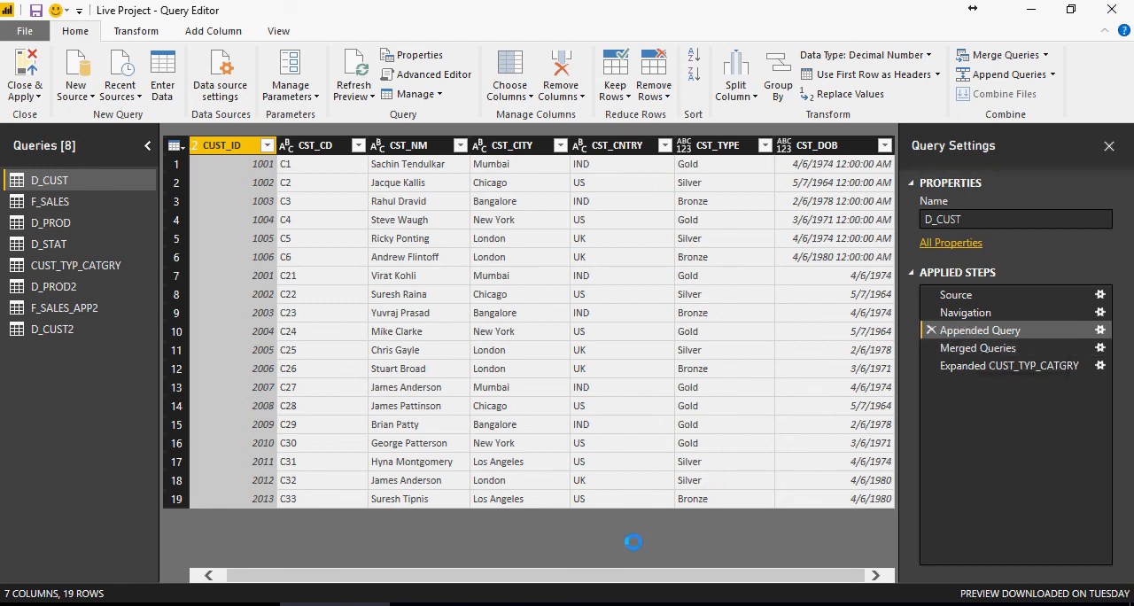
click(1038, 370)
drag(574, 576, 850, 577)
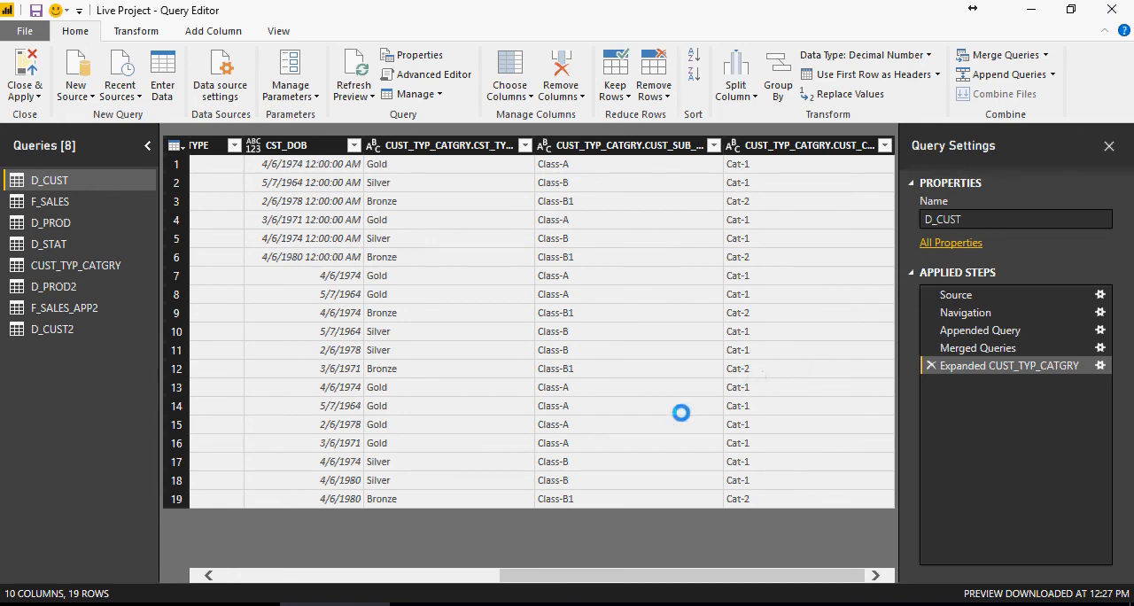
- In Notepad, add notes 9 and 10 on moving the Appended Query above Merged Queries and hiding D_CUST2 in Report View
click(469, 603)
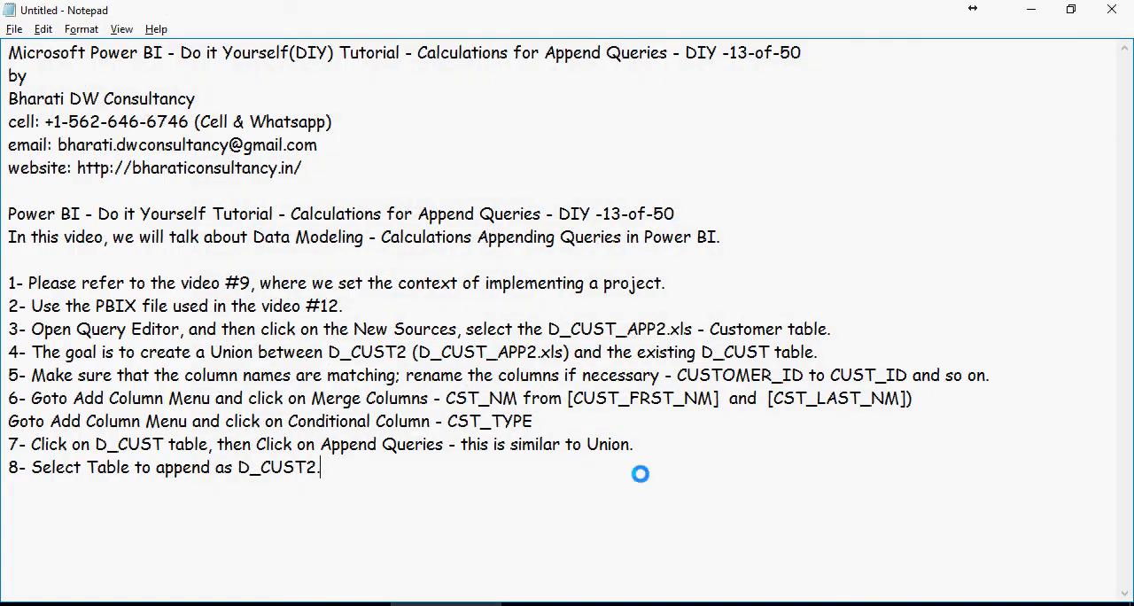
key(Return)
key(Return)
text(9- In the Applied steps, move the Appended Query above the Merged Queries)
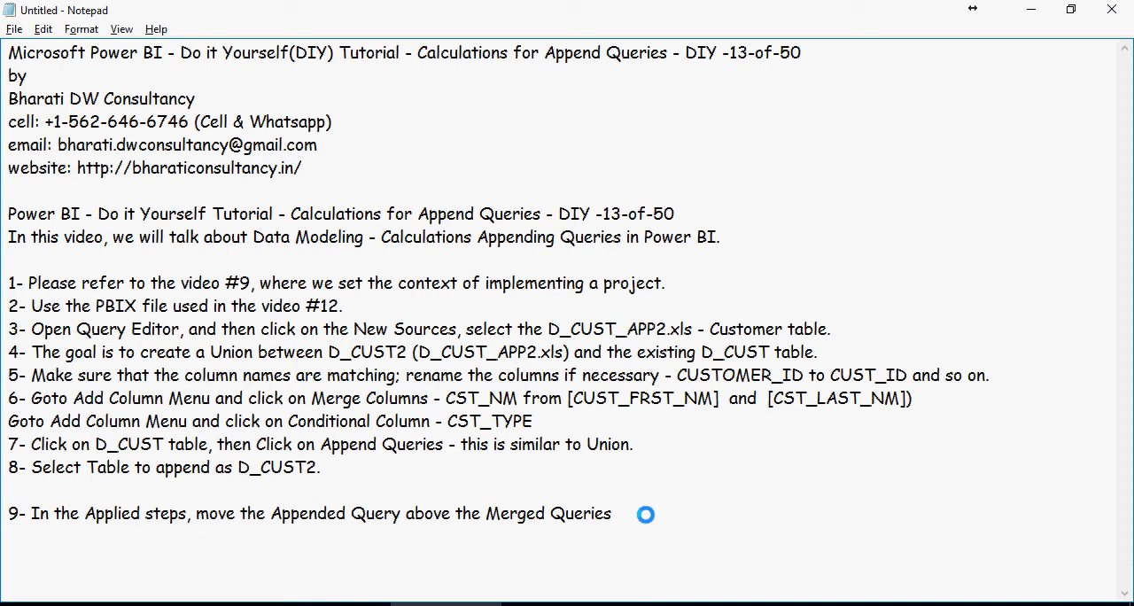
key(Return)
text(10- Close the Query Editor, and then on the relationship view, select the D_CUST2 right-click and select Hide in Report View.)
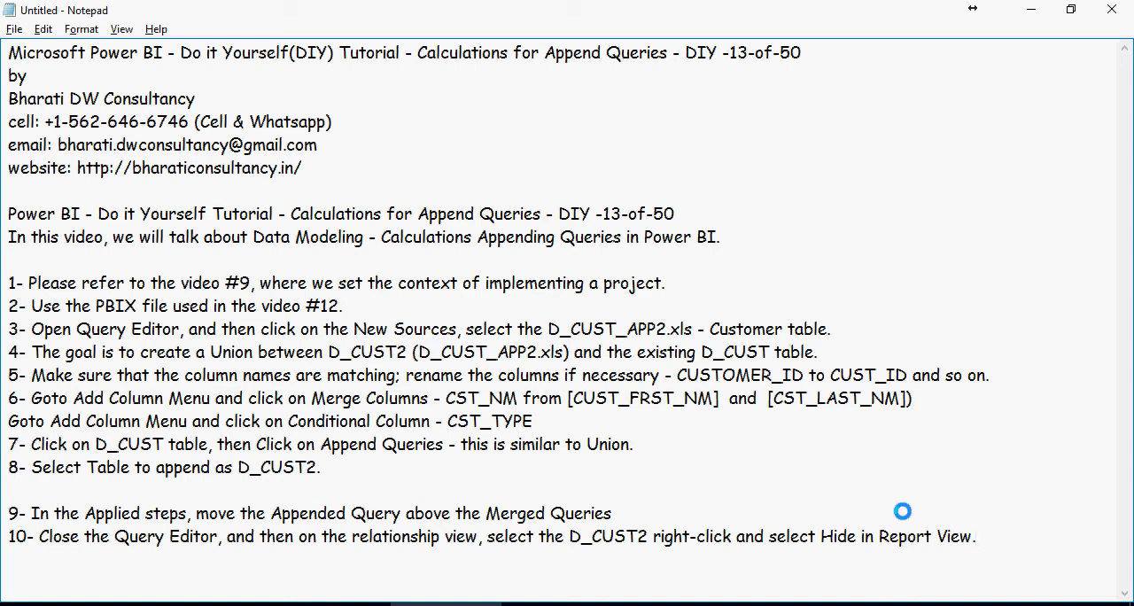
- Return to the Query Editor, close it applying the changes, and hide the D_CUST2 table in report view
click(341, 604)
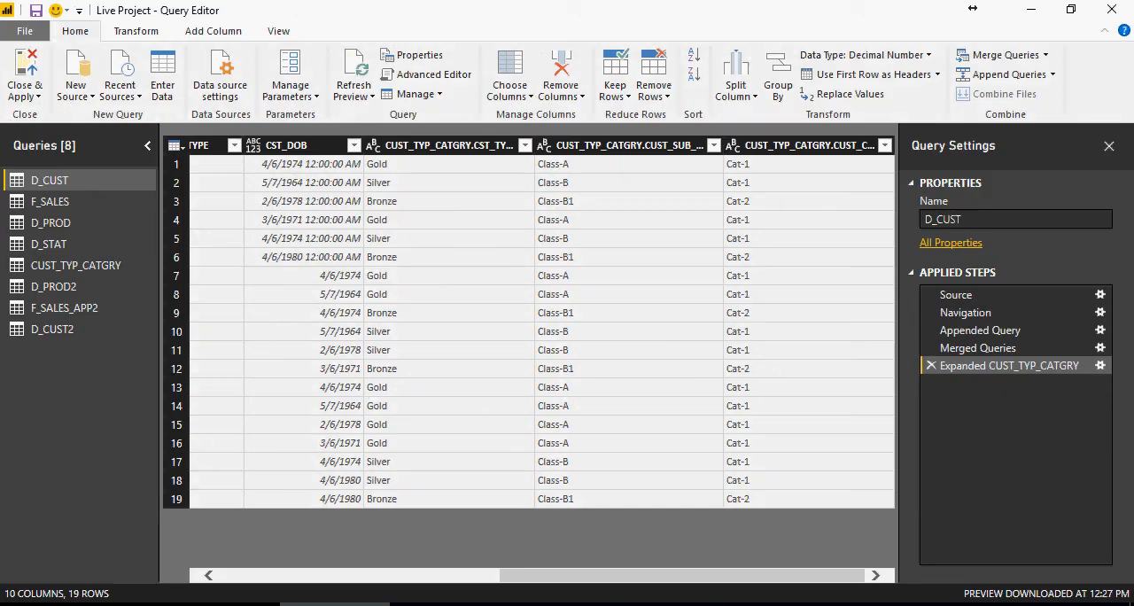
click(25, 69)
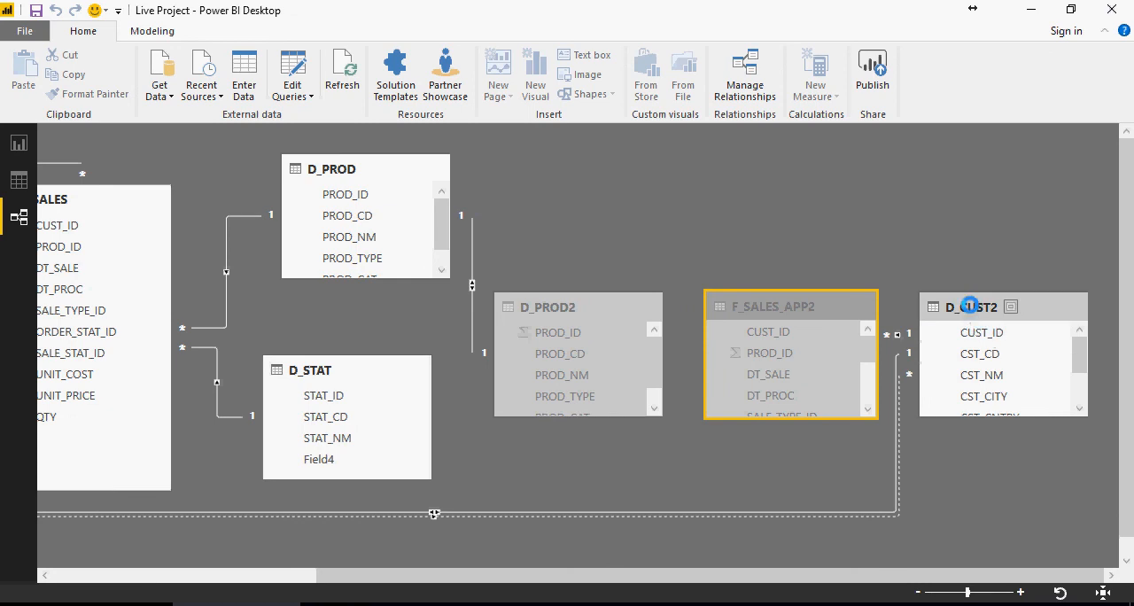
right_click(1002, 331)
click(1002, 333)
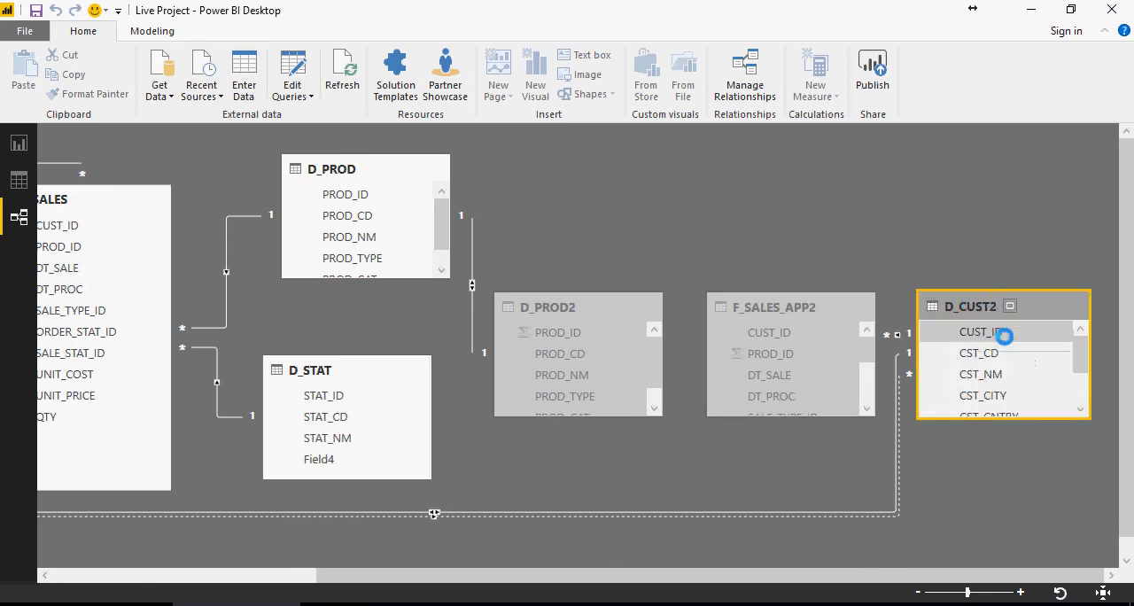
drag(1004, 337, 608, 331)
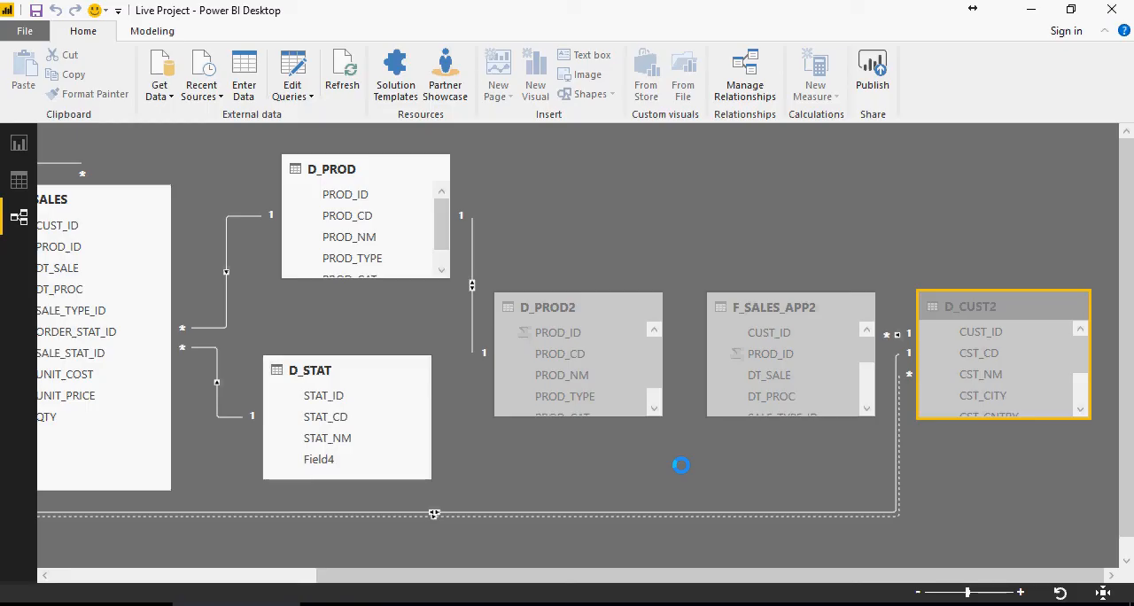
- In Notepad, add note 11, "Do the following Hands on exercises.", and insert the copied "Hands on - DIY #19" exercise list below it
key(alt+Tab)
key(Return)
text(11- Do the following Hands on exercises.)
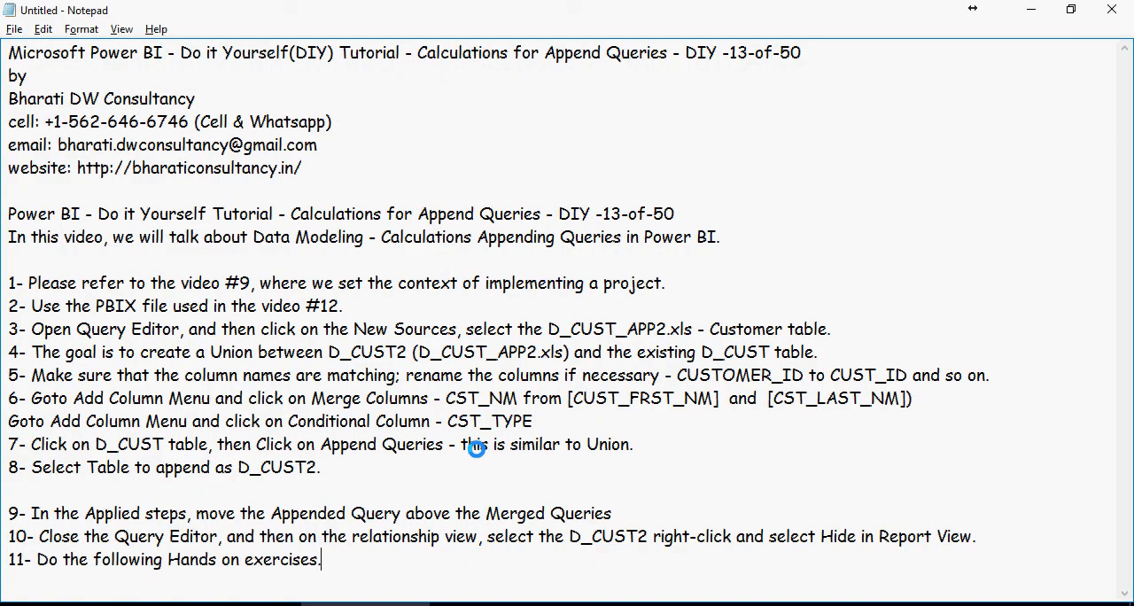
key(Return)
key(Return)
key(Return)
key(Return)
key(Return)
key(Return)
key(Return)
key(Return)
key(Return)
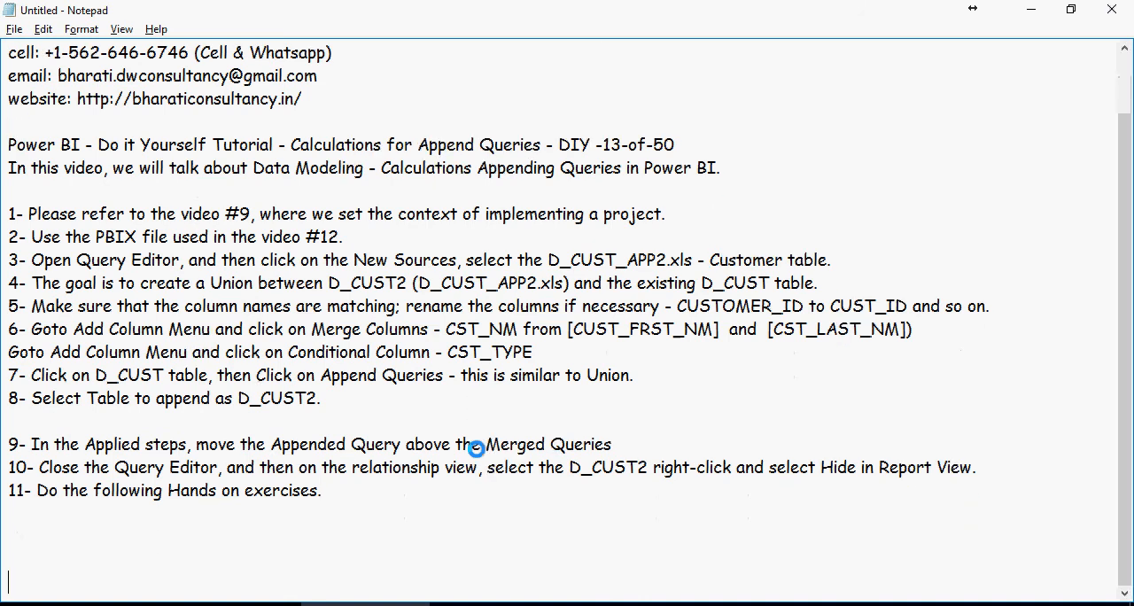
key(Return)
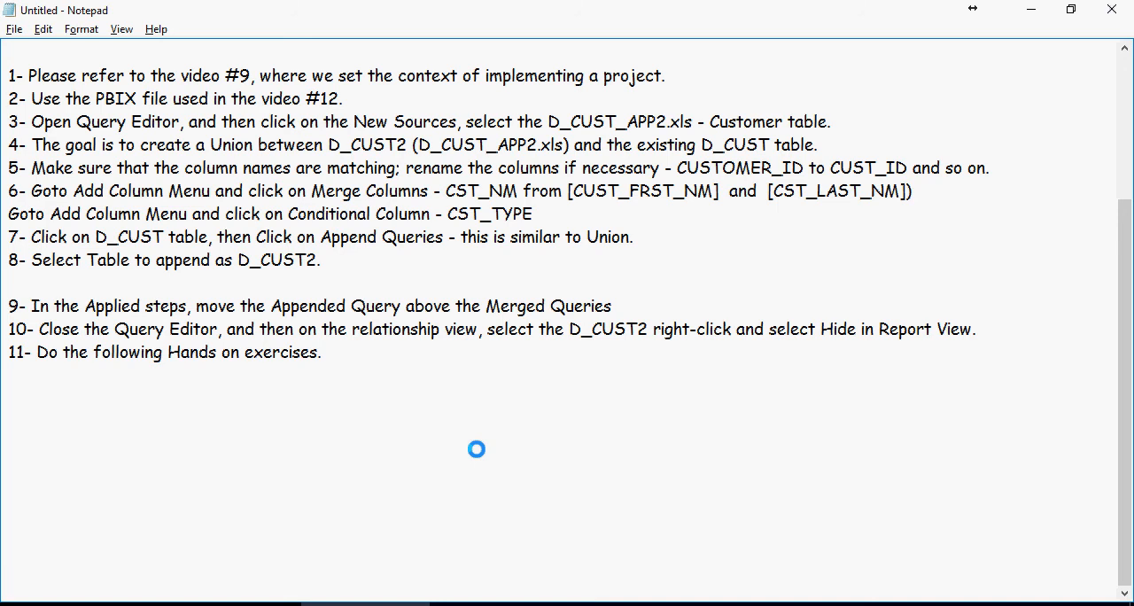
text(Hands on - DIY #19 1- Repeat the above steps, without watching the video. 2- Understand the challenges from DIY # 18 and find out why those additional columns were needed. 3- Note down the differences of this video v.s. your attempt in DIY # 18.)
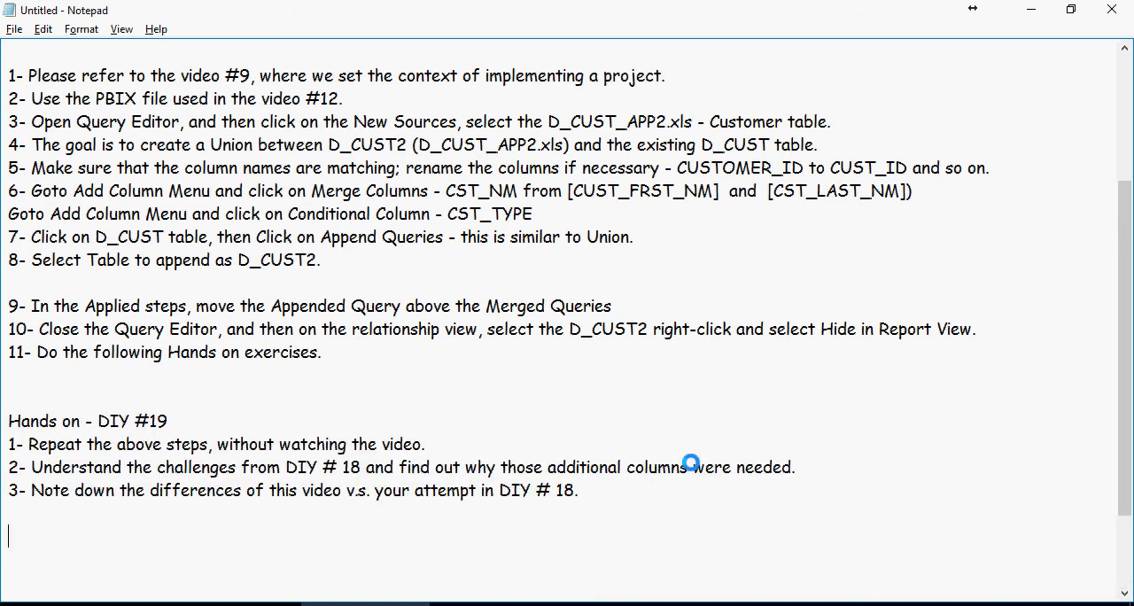